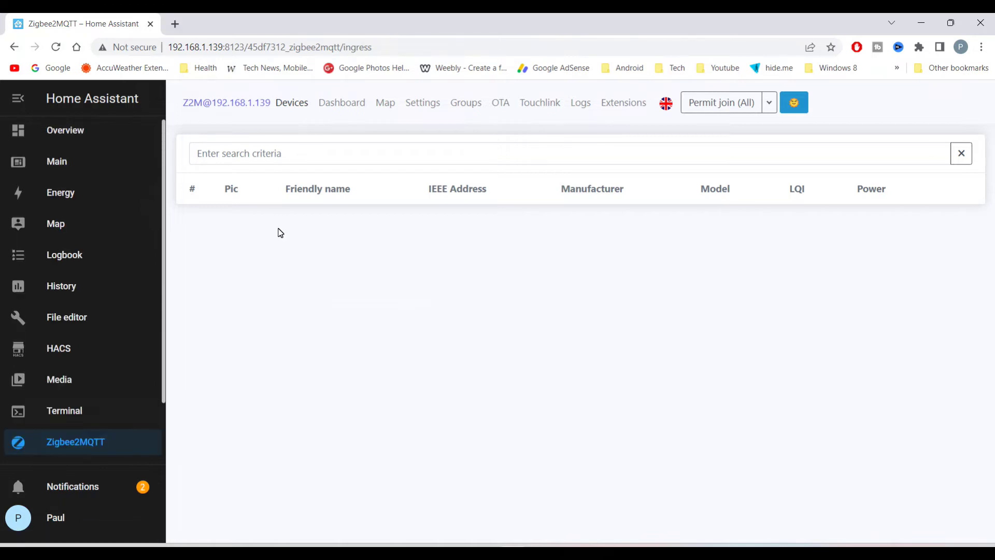
- Permit all devices to join so the IKEA E2112 Vindstyrka sensor pairs in Zigbee2MQTT
click(721, 104)
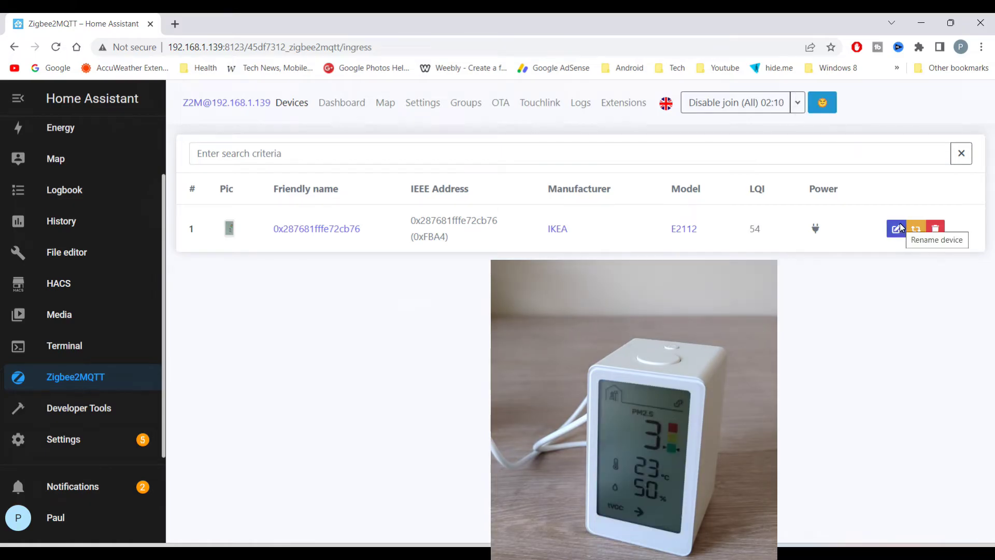
click(898, 228)
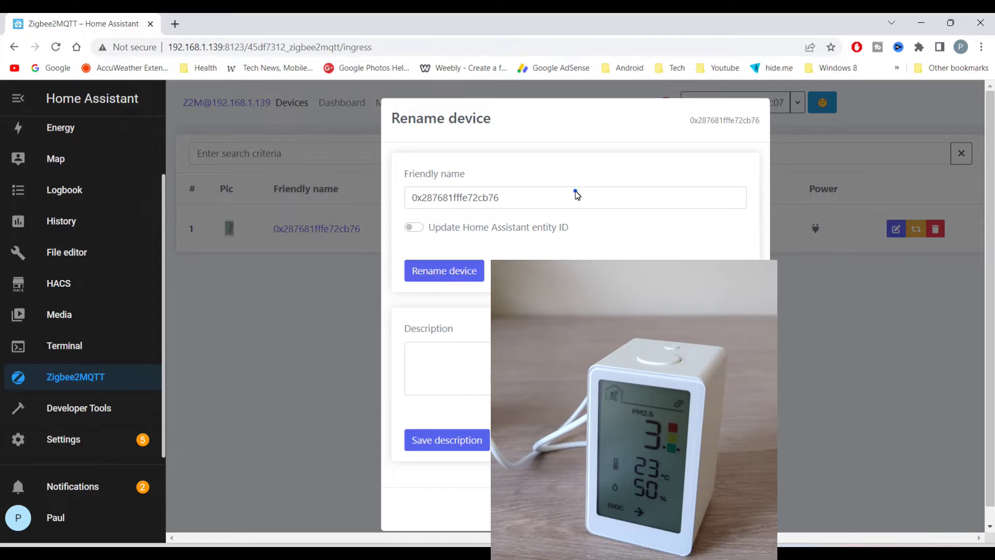
- Change the IKEA sensor's friendly name to 'Air Quality Monitor Back Bedroom'
drag(576, 195, 386, 189)
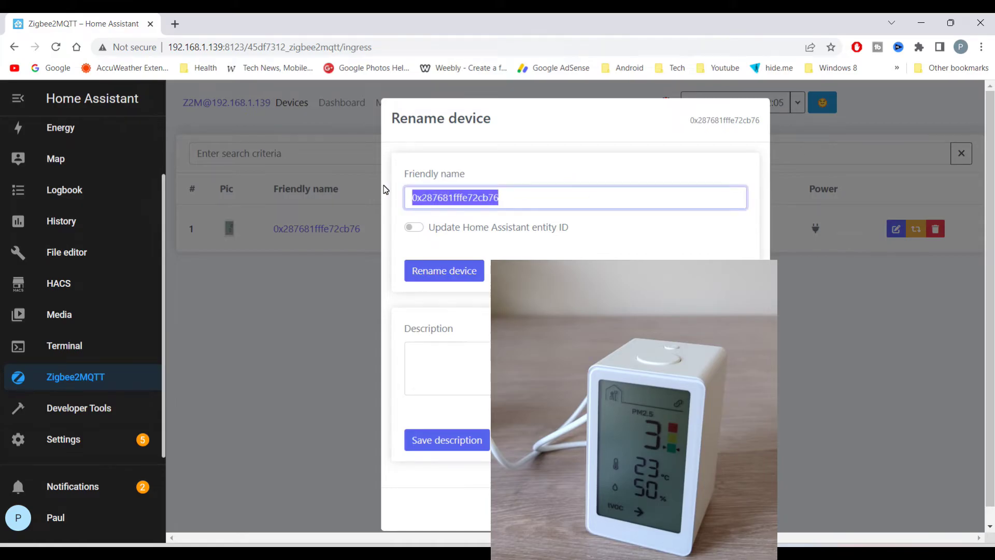
text(A)
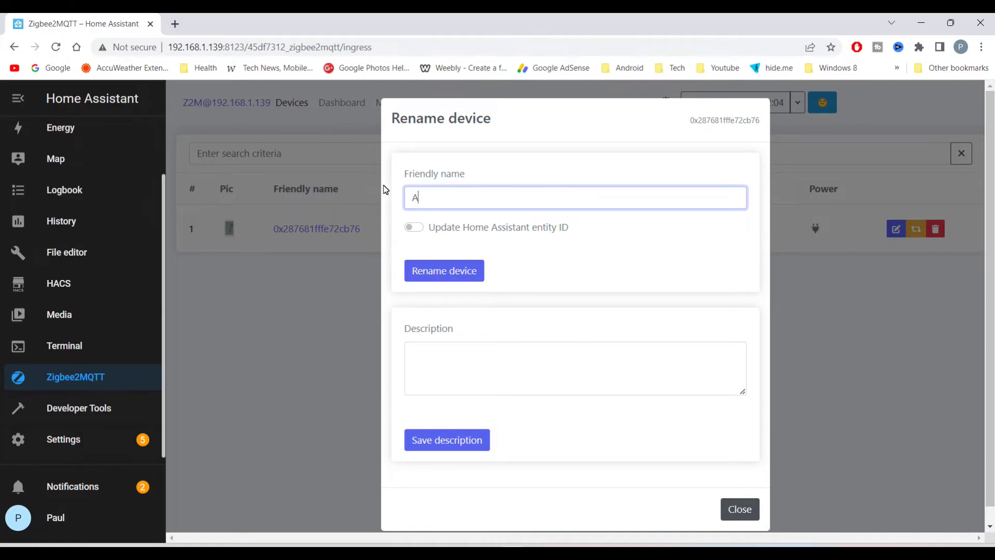
text(ir Quality Monitor Back Bedroom)
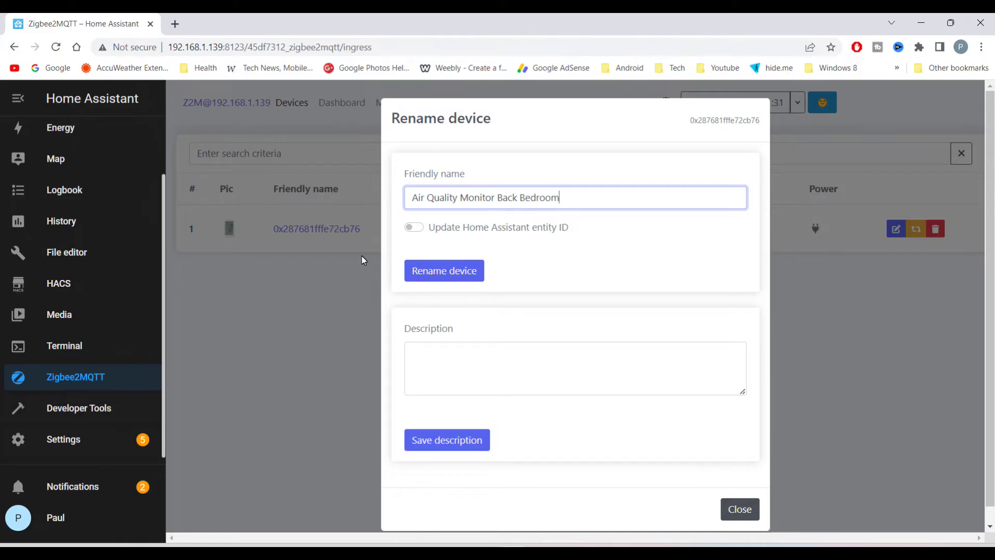
click(463, 275)
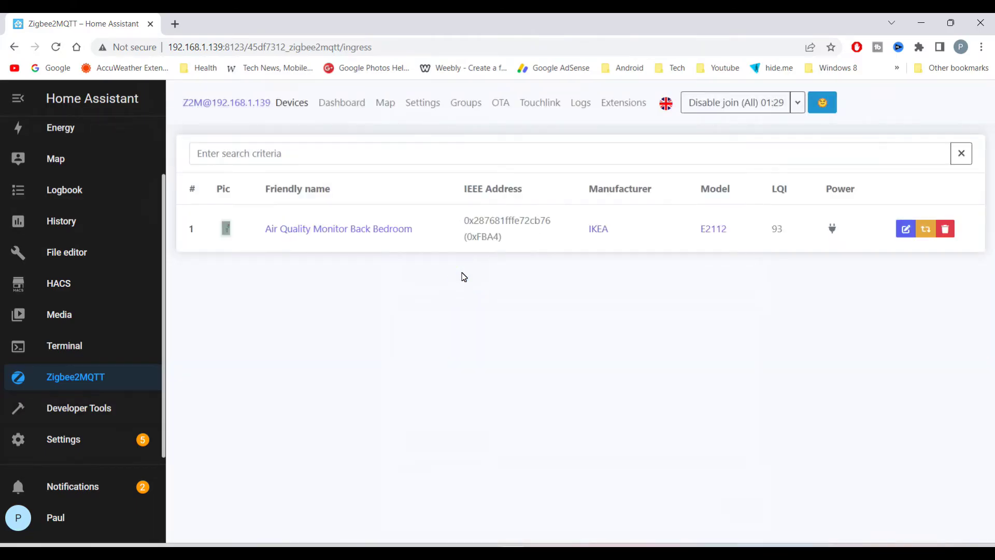
- Open the Air Quality Monitor Back Bedroom device details and scroll through its About tab
click(373, 231)
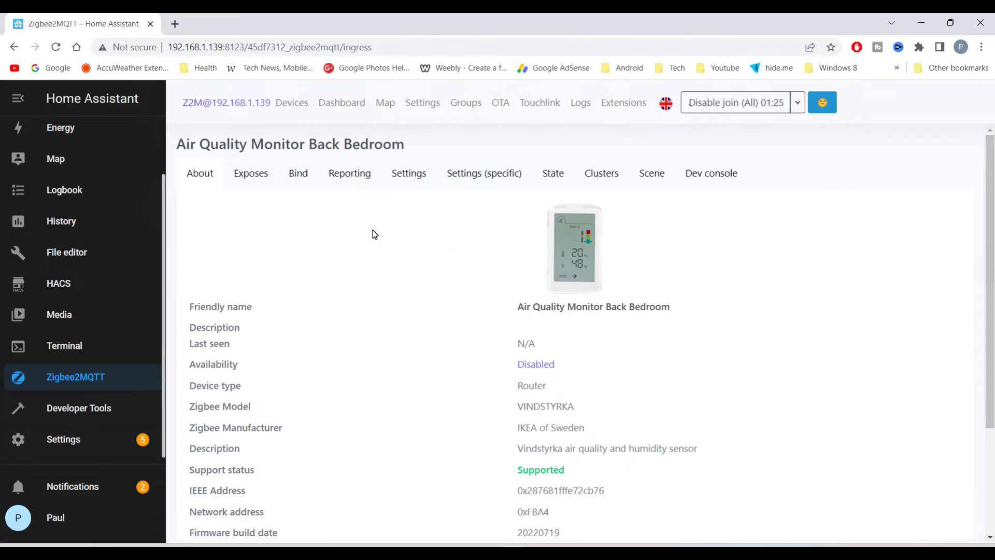
scroll(375, 235, down, 1)
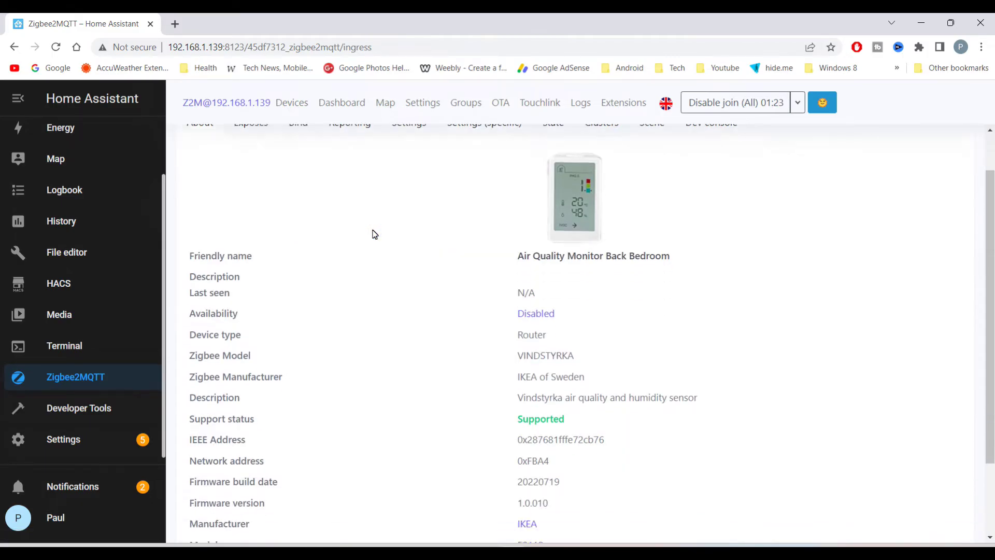
scroll(375, 234, down, 1)
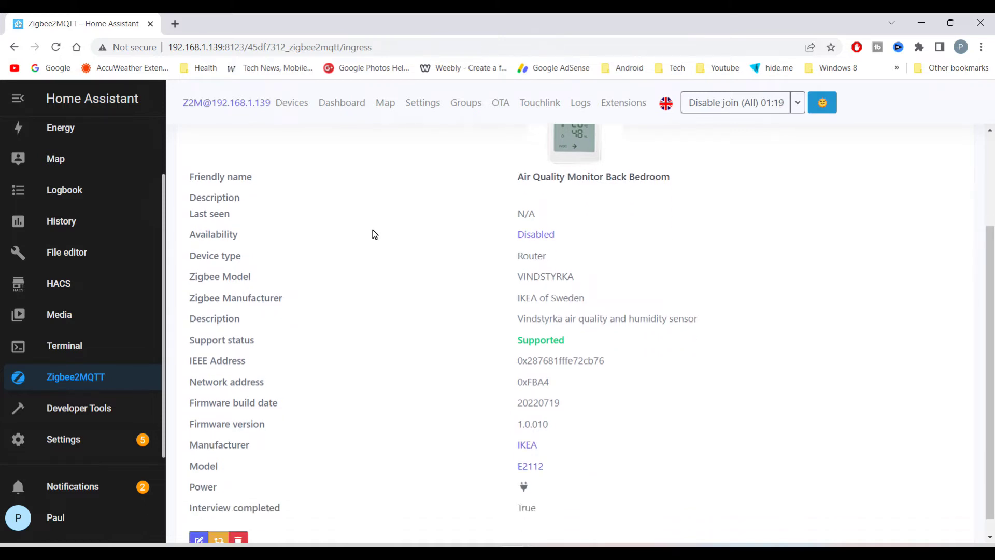
scroll(375, 235, up, 1)
scroll(374, 234, up, 1)
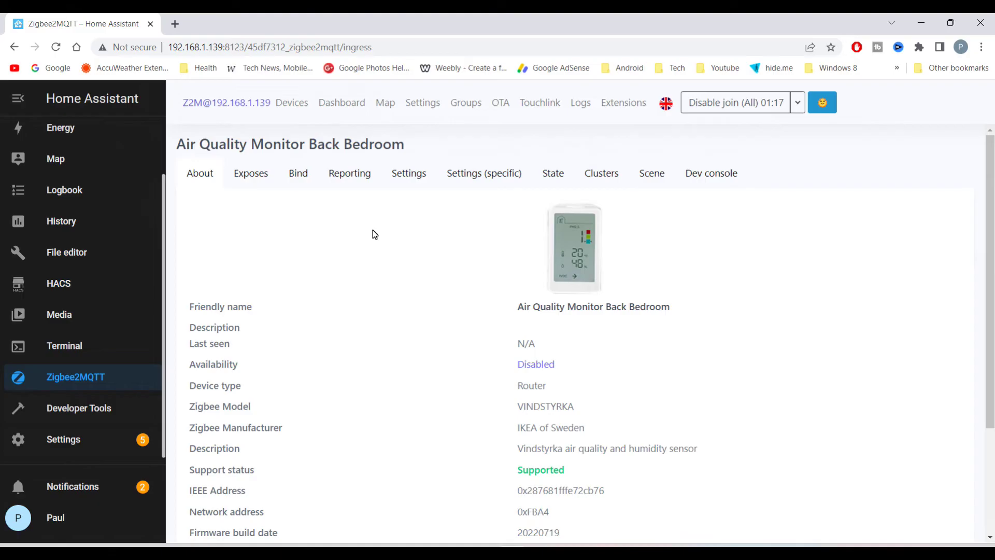
- Review the sensor's Exposes, Bind, Reporting, Settings, Settings (specific) and State tabs
click(260, 176)
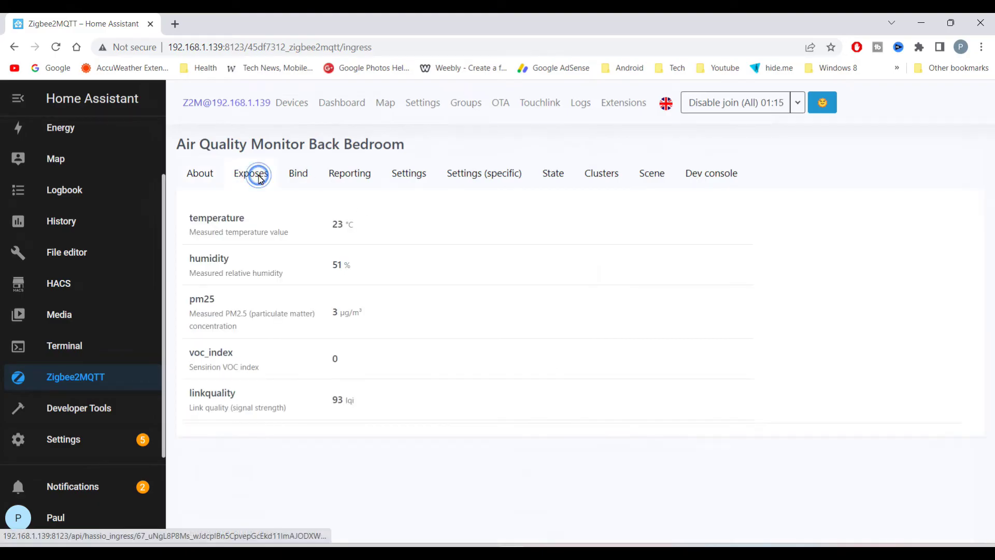
click(298, 174)
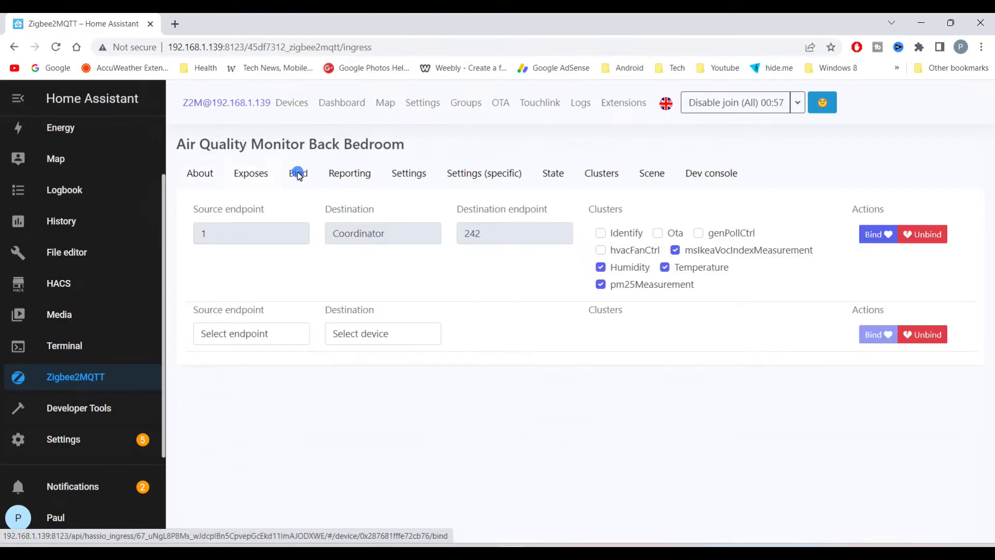
click(346, 175)
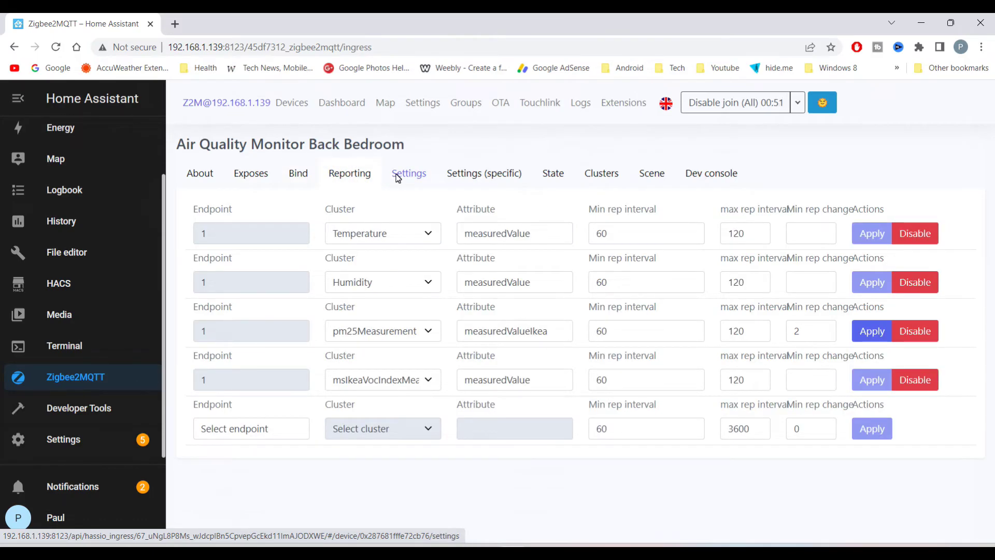
click(428, 176)
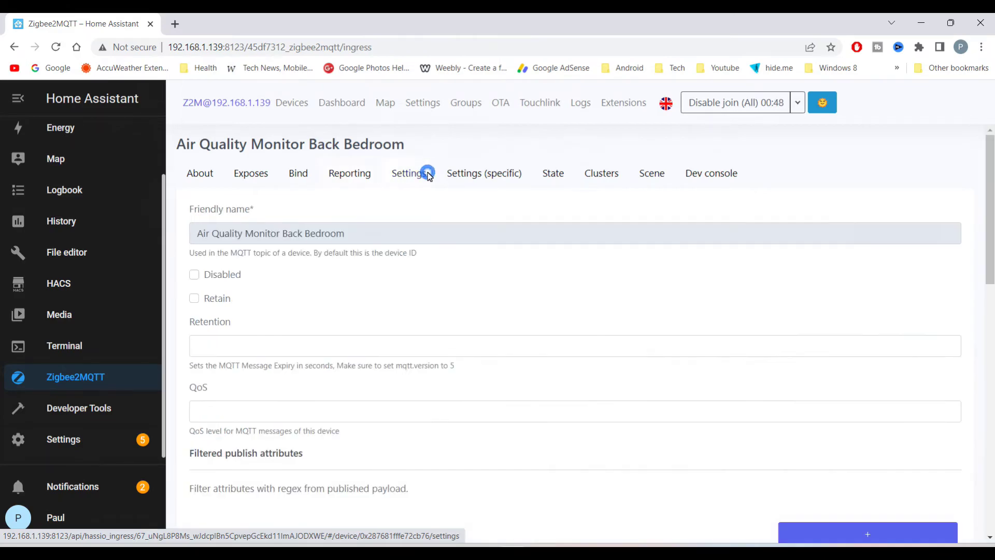
click(468, 176)
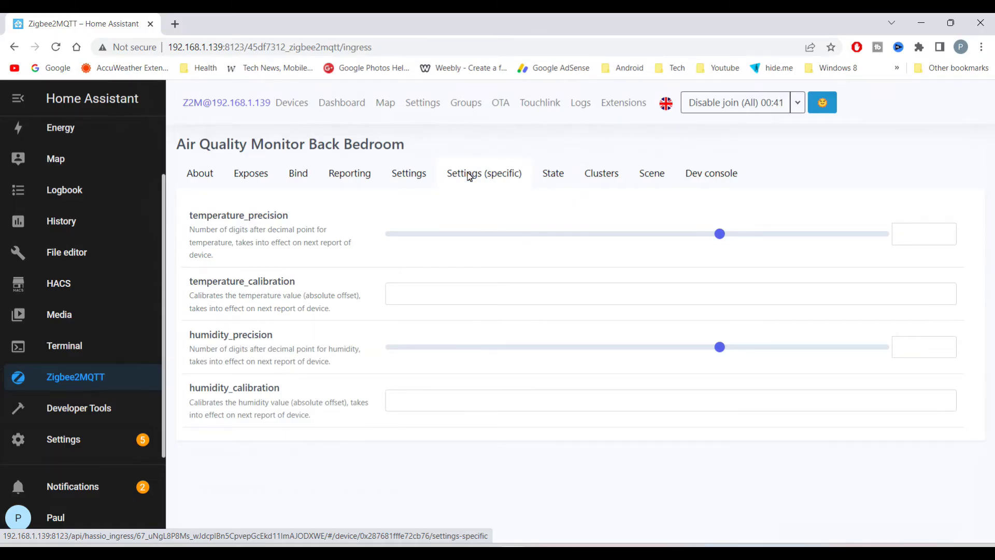
click(555, 173)
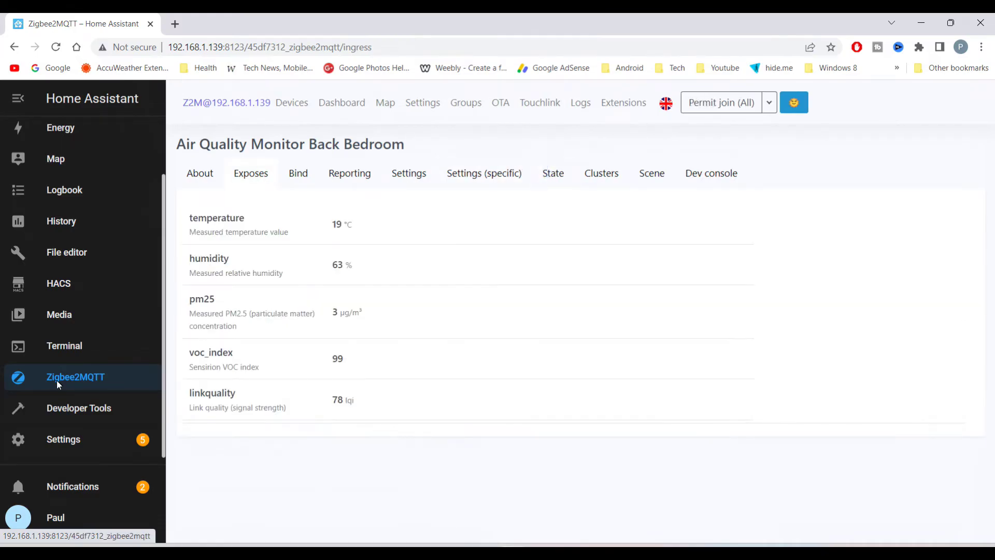
- Go to the sensor's MQTT device page under Settings > Devices & Services
click(75, 440)
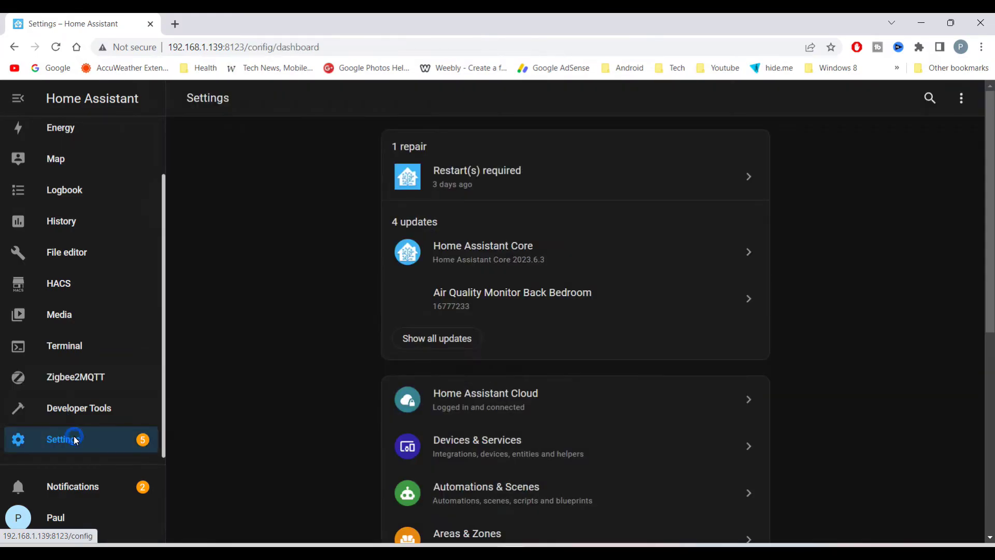
click(493, 445)
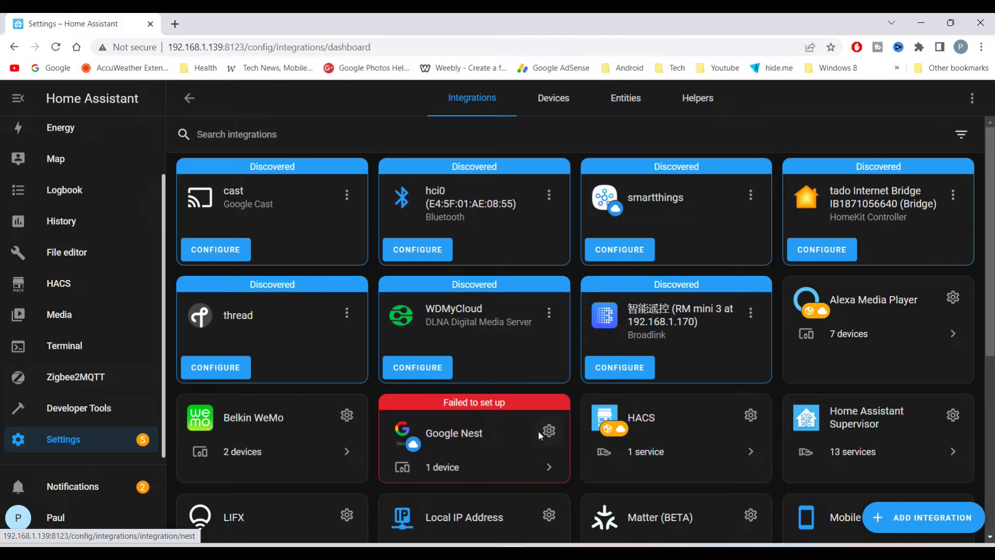
scroll(541, 430, down, 6)
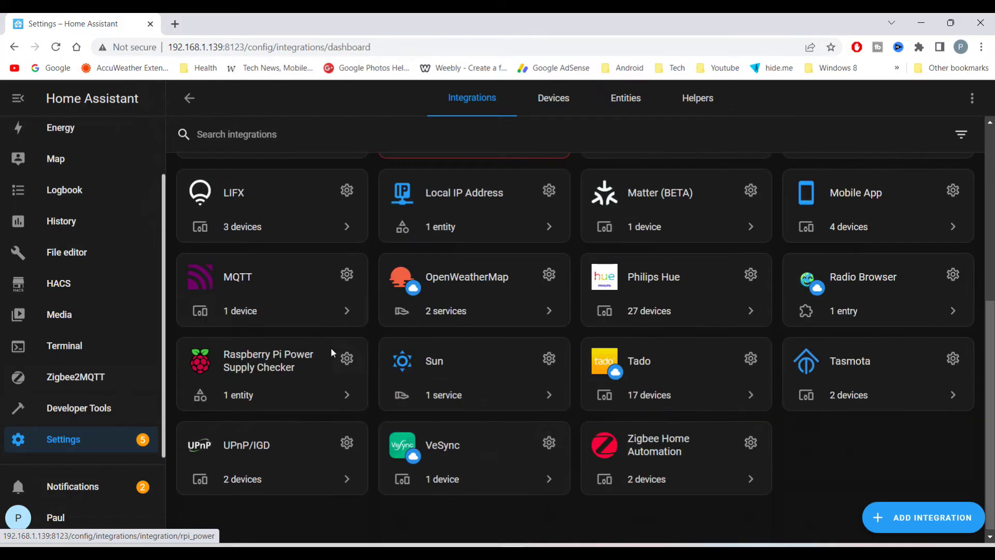
click(296, 318)
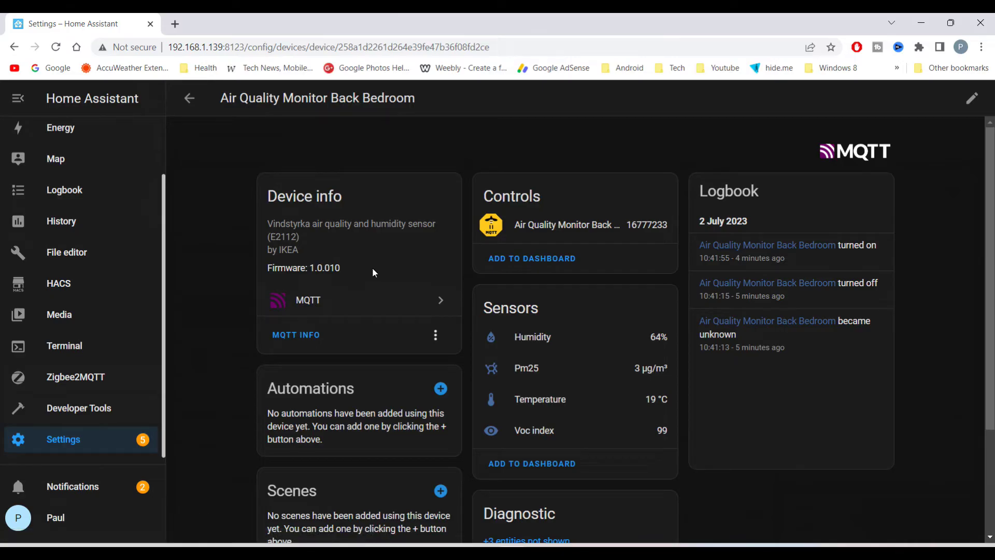
scroll(362, 268, down, 3)
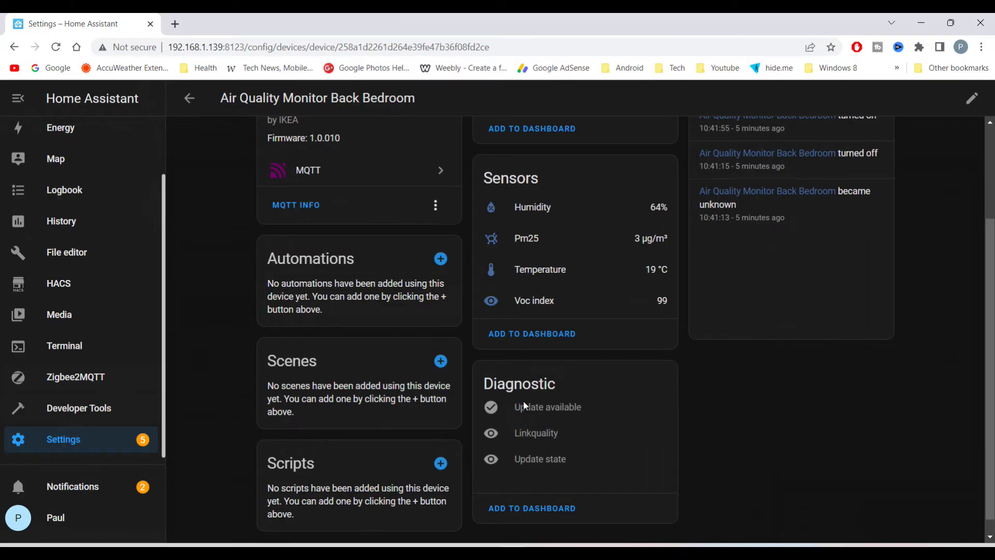
scroll(552, 453, up, 1)
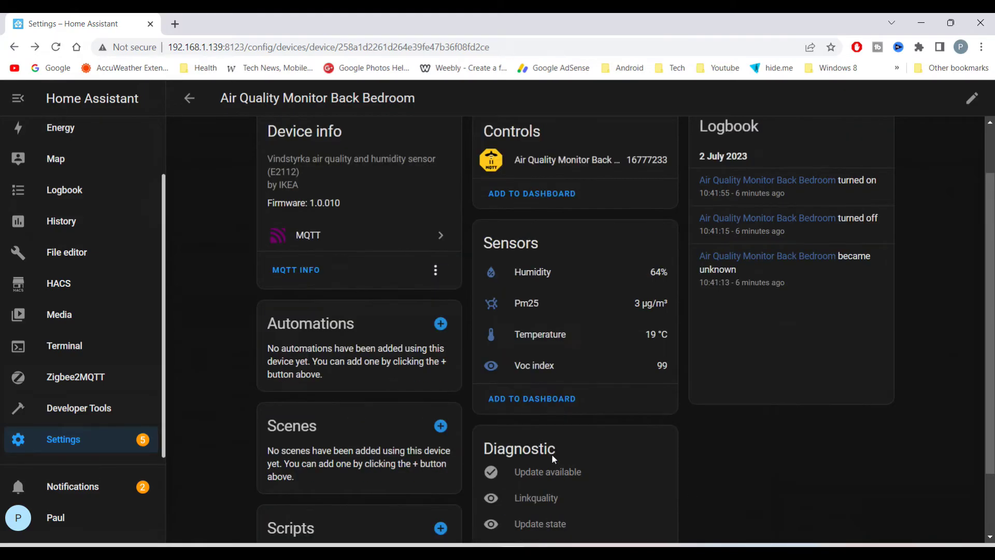
- Add the sensor readings card to the Main dashboard's Climate view
click(537, 398)
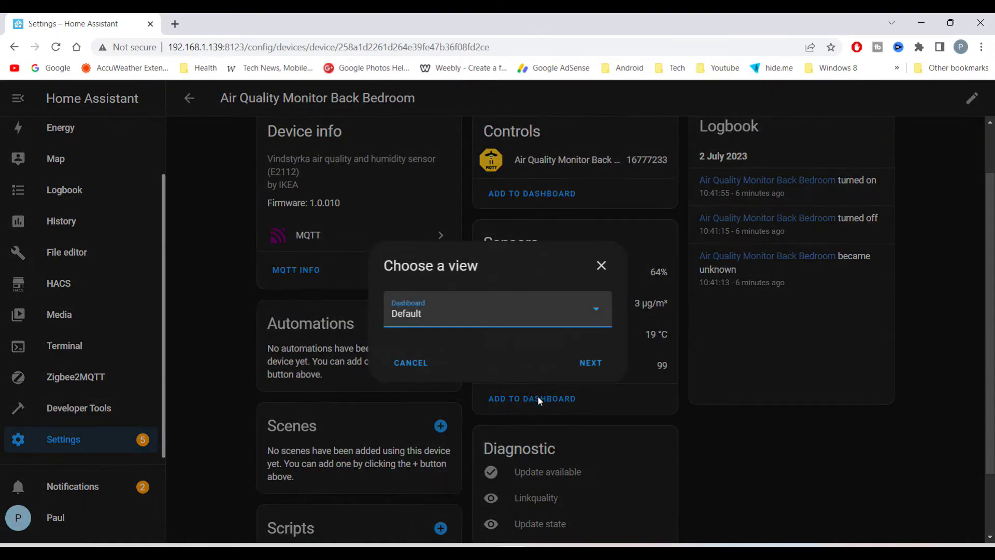
click(598, 312)
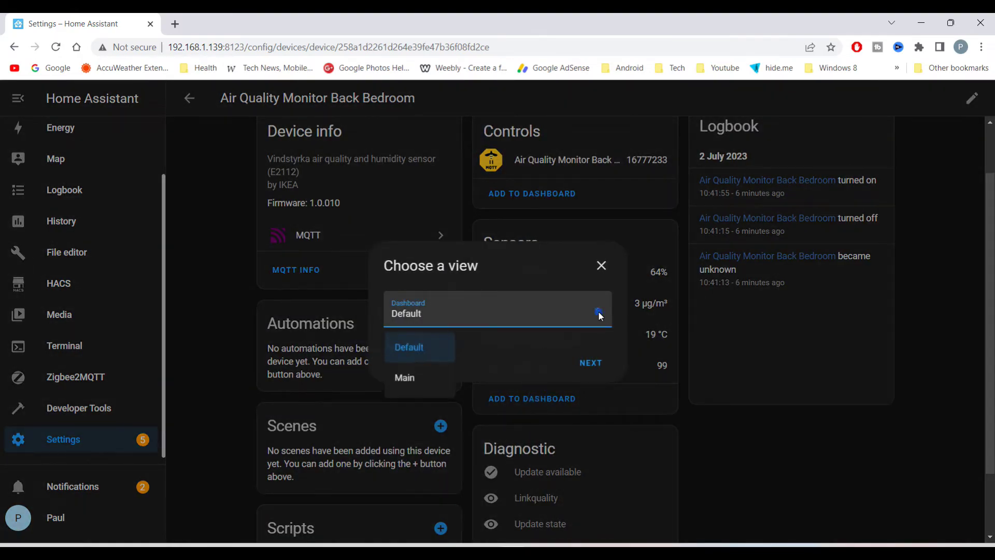
click(419, 379)
click(428, 350)
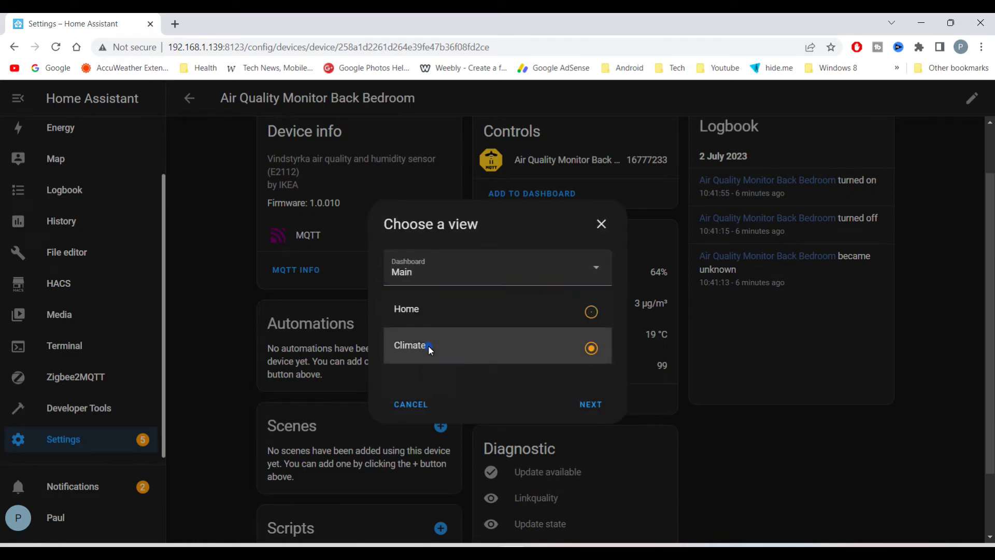
click(591, 405)
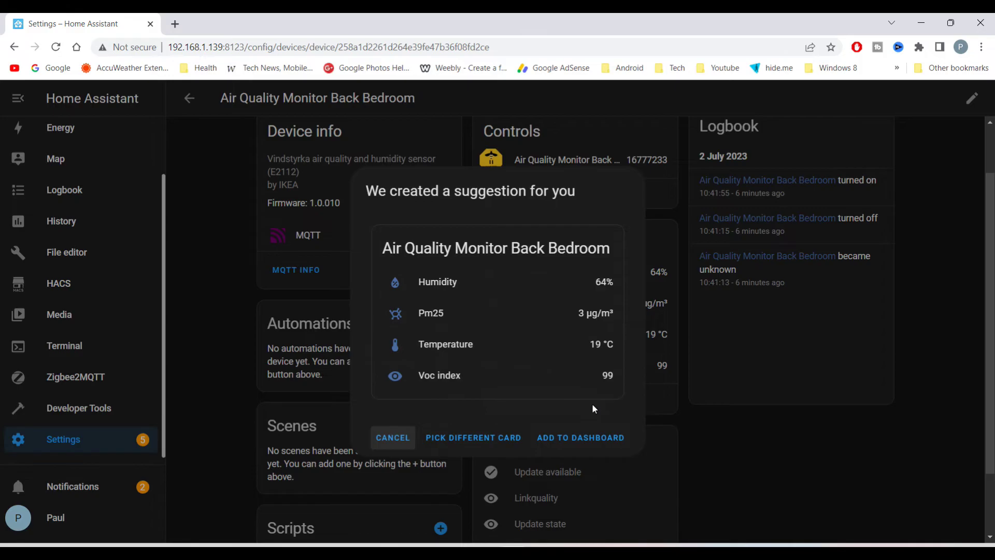
click(595, 437)
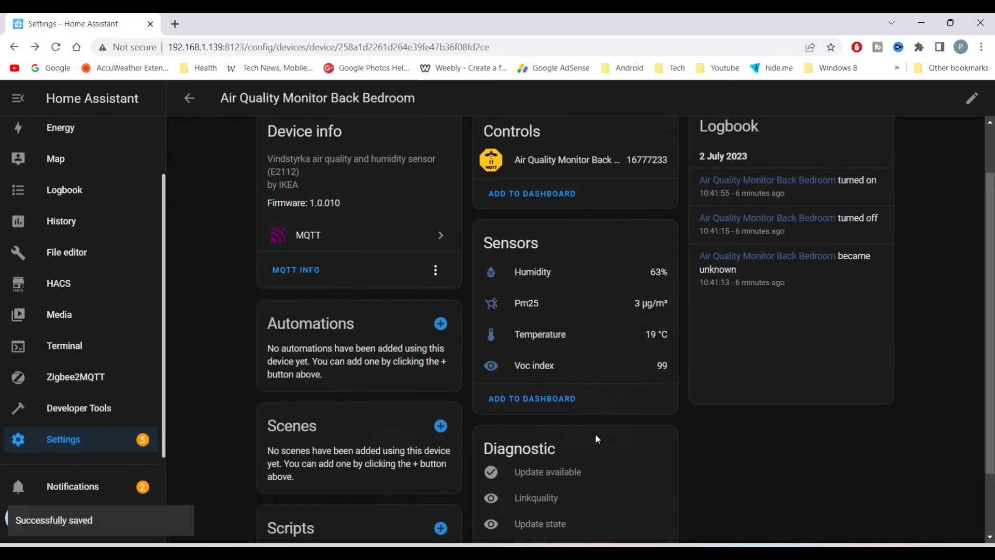
scroll(57, 159, up, 2)
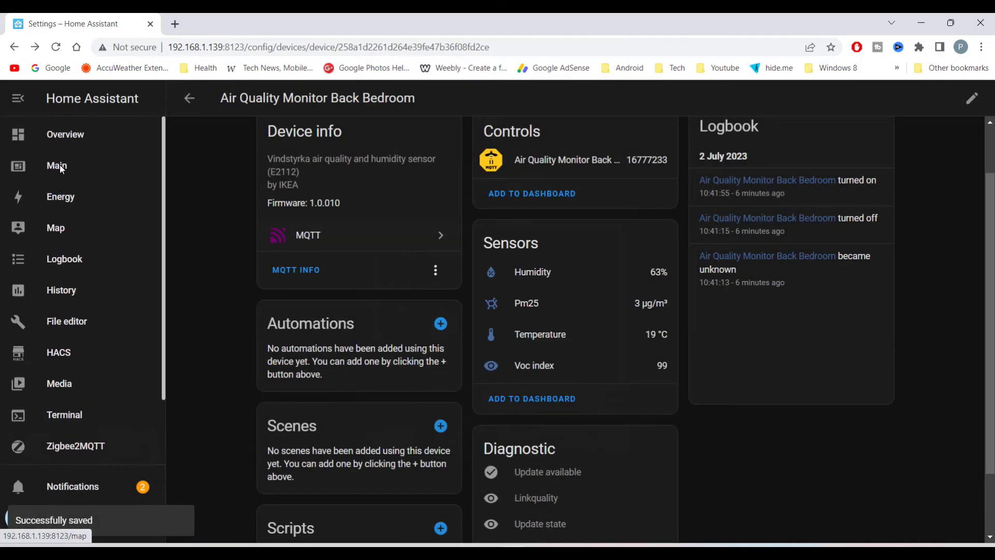
- Open the Main dashboard's Climate view and scroll to the back-bedroom sensor readings
click(60, 166)
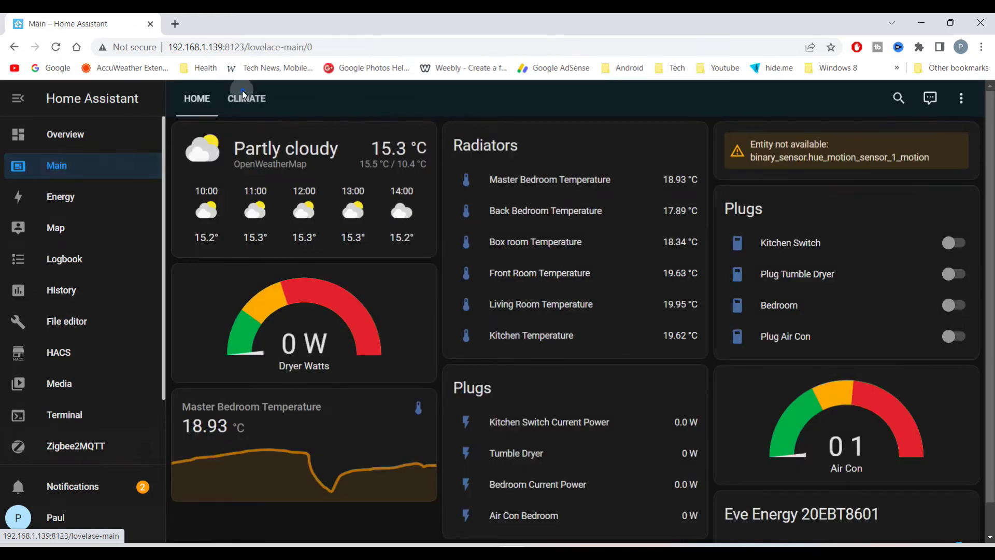
click(247, 98)
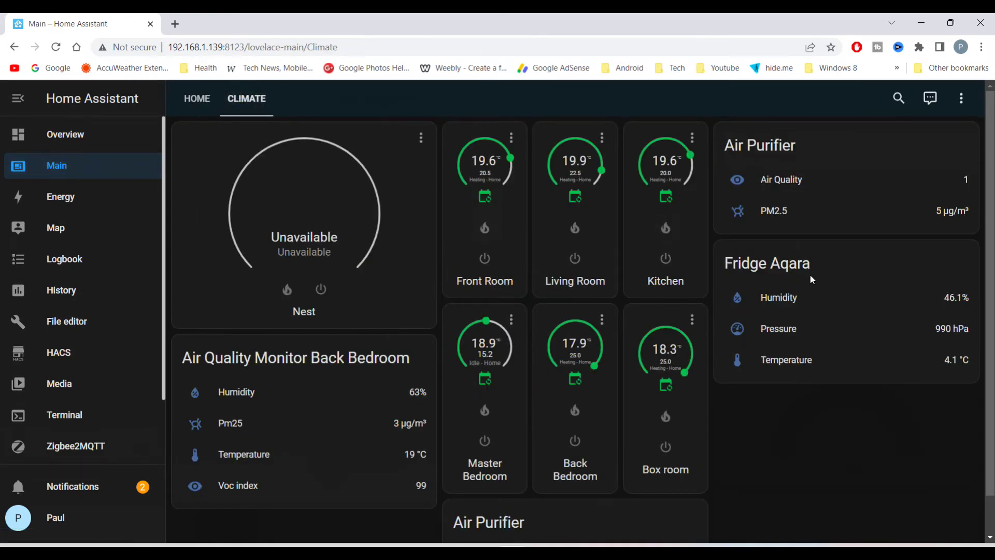
scroll(811, 275, down, 1)
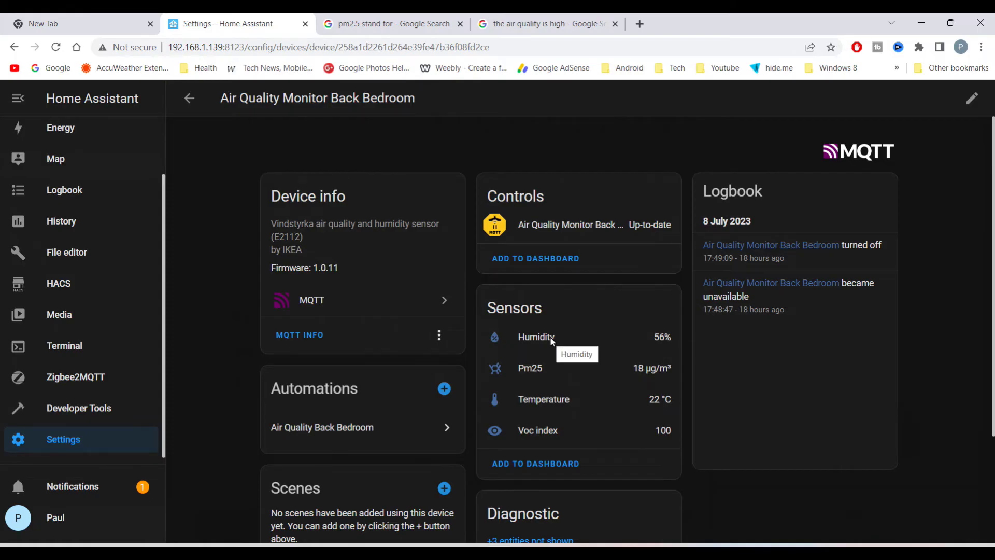
scroll(549, 337, down, 1)
- View the humidity history for 4–6 July, then return to the monitor's device page
click(542, 273)
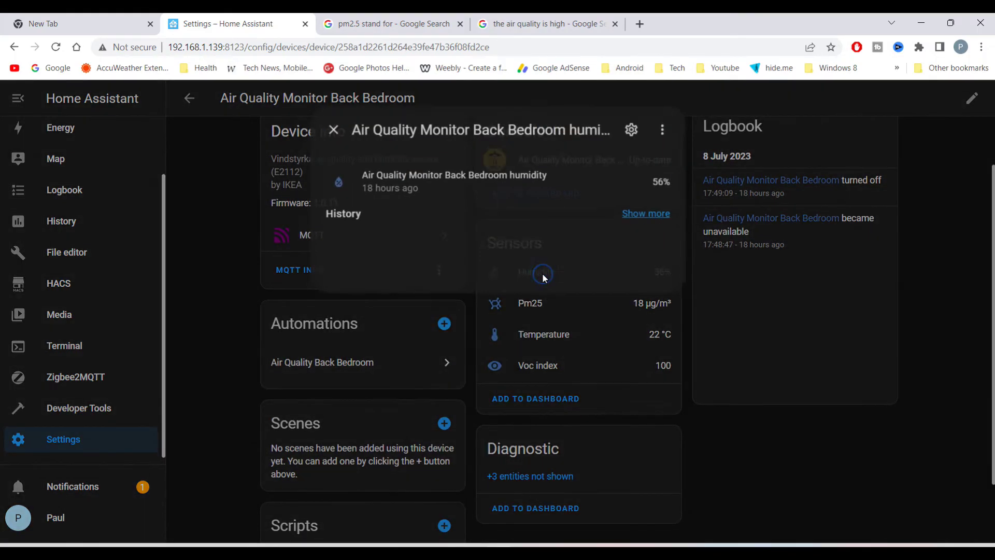
click(632, 215)
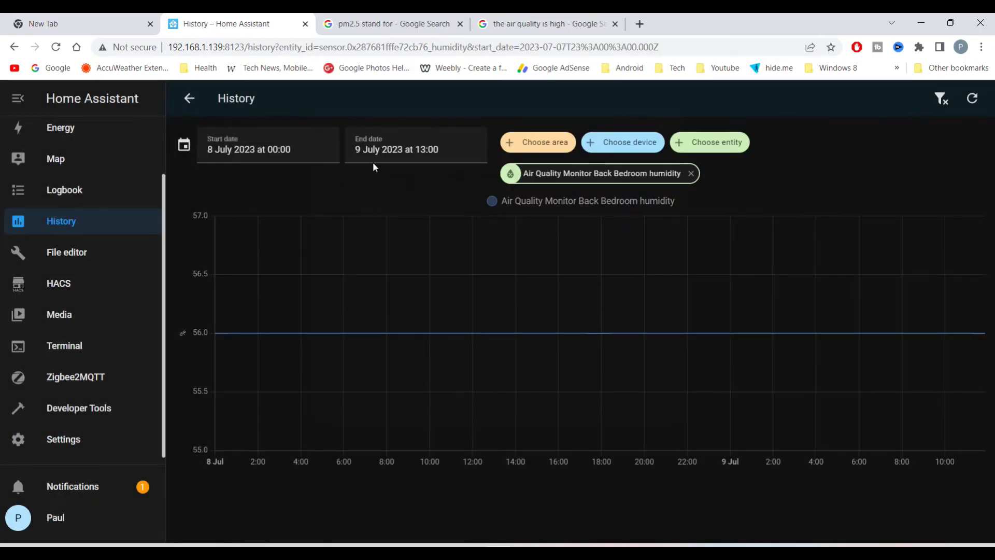
click(298, 153)
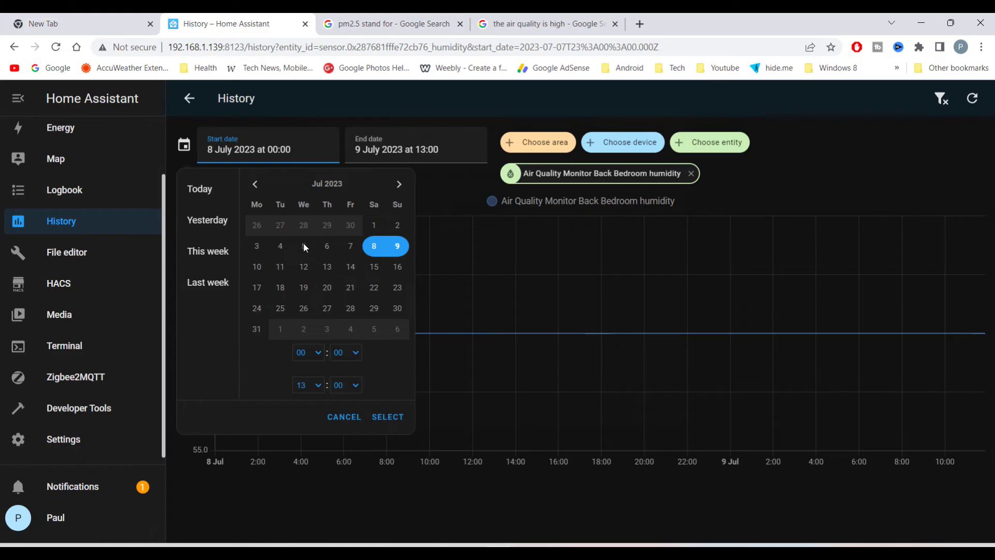
click(280, 246)
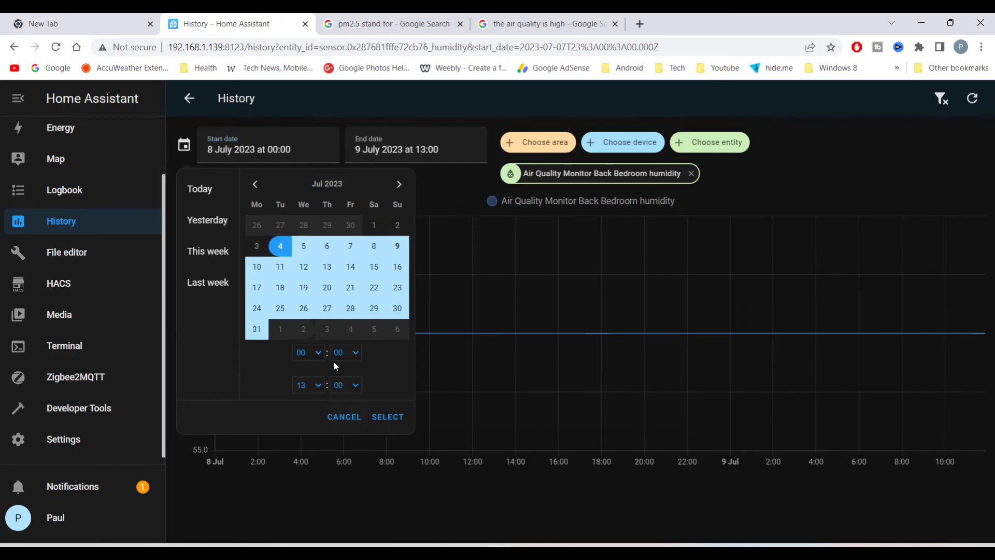
click(327, 246)
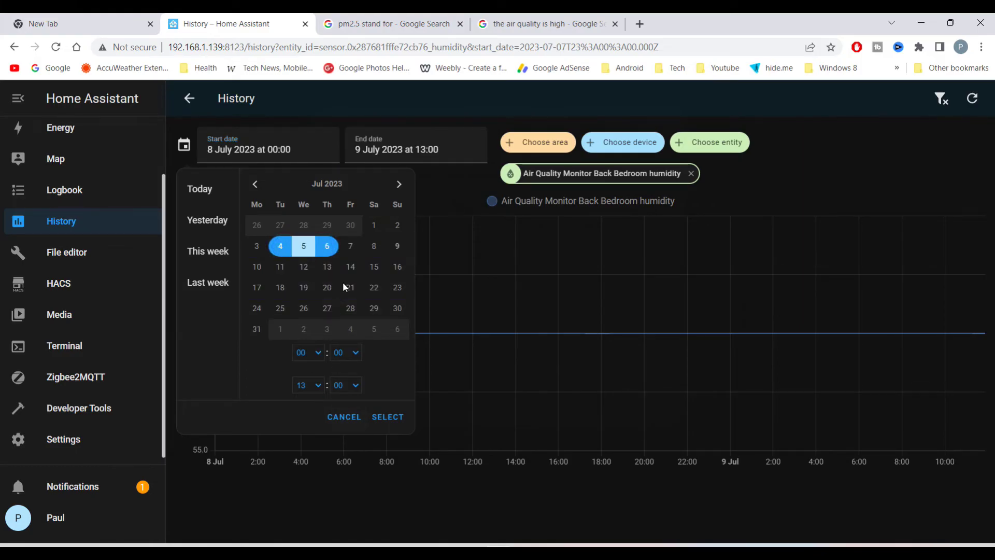
click(386, 417)
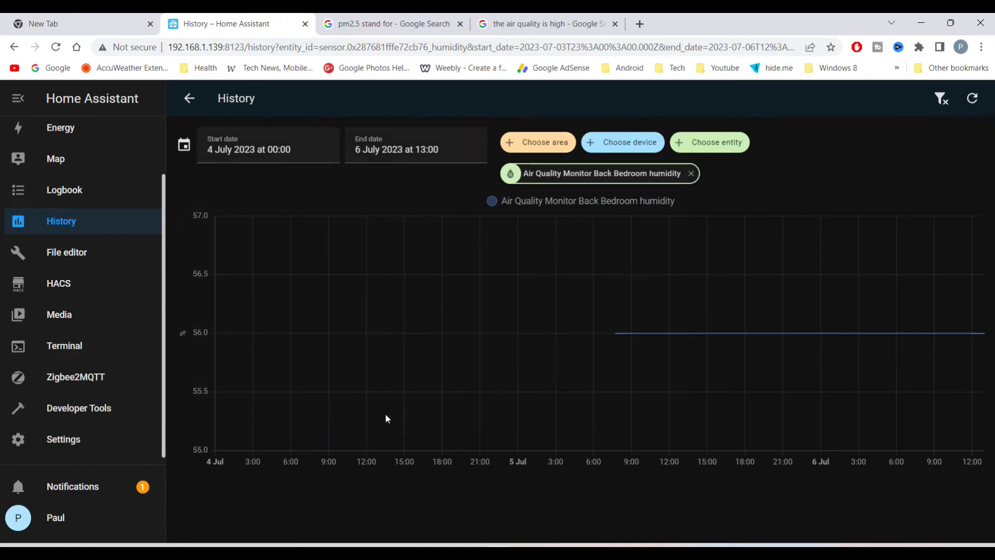
click(187, 99)
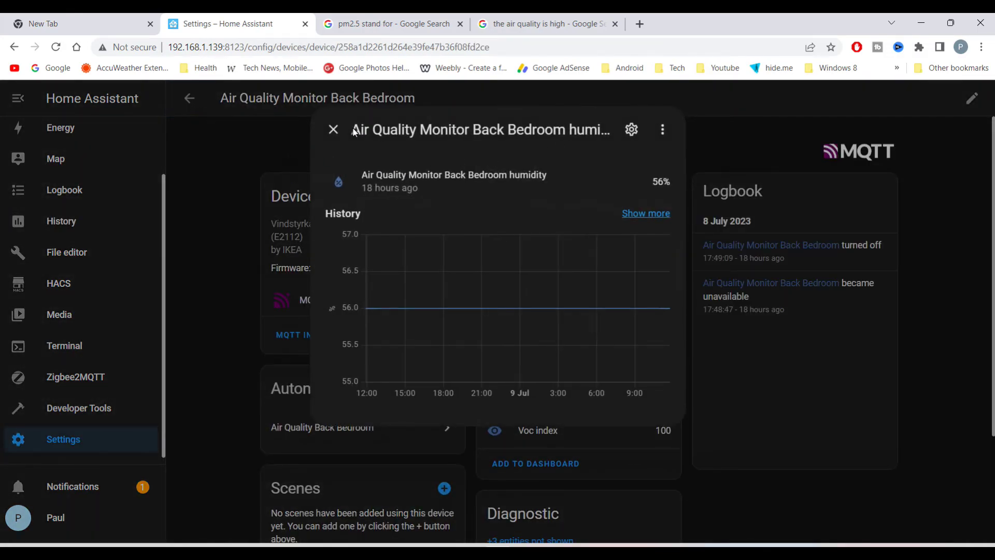
- Check the Pm25, temperature and VOC index history charts, then open the Automations list
click(333, 129)
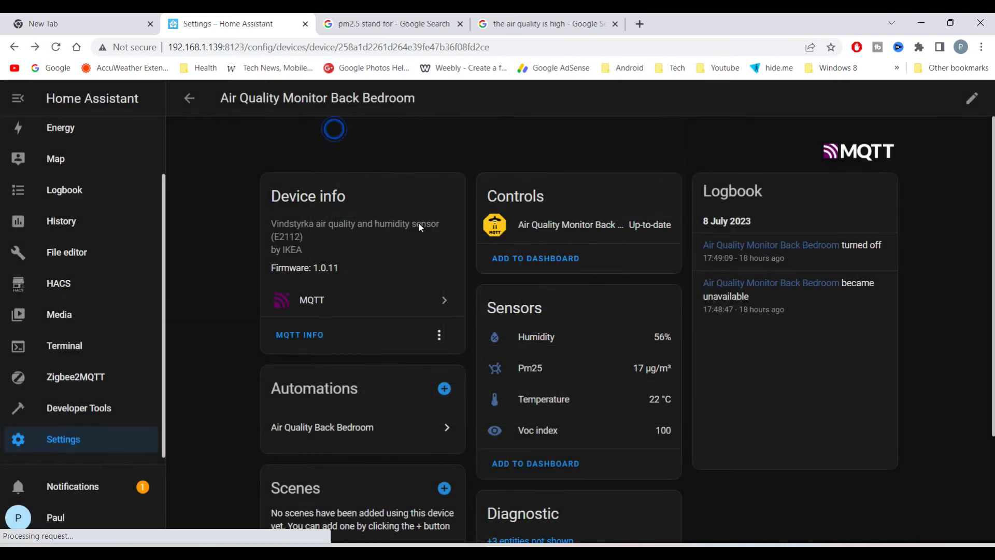
click(532, 369)
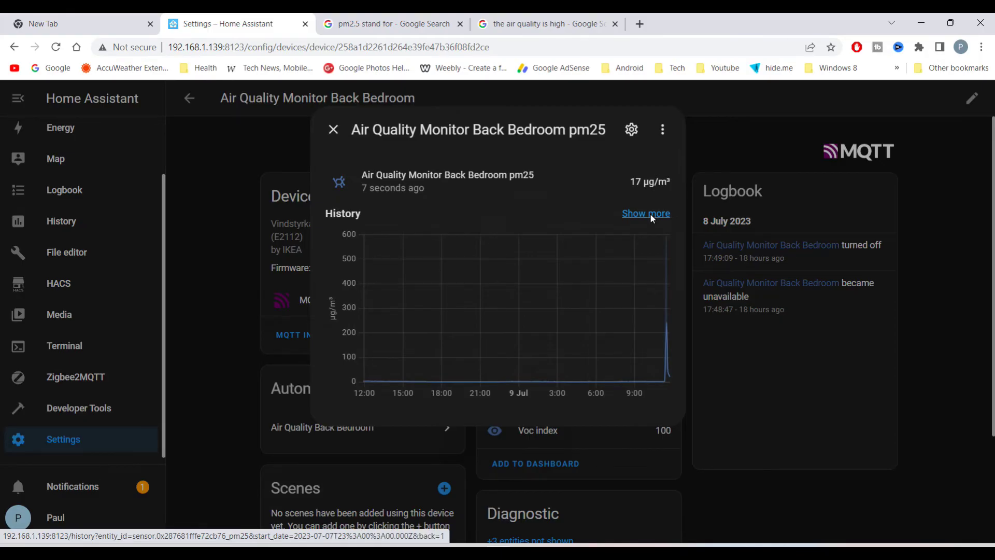
click(328, 133)
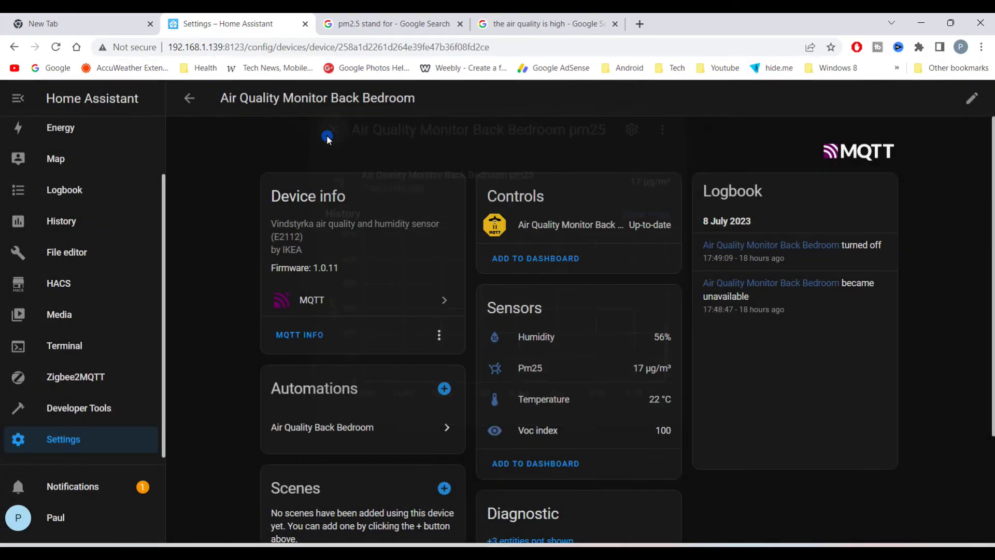
click(543, 400)
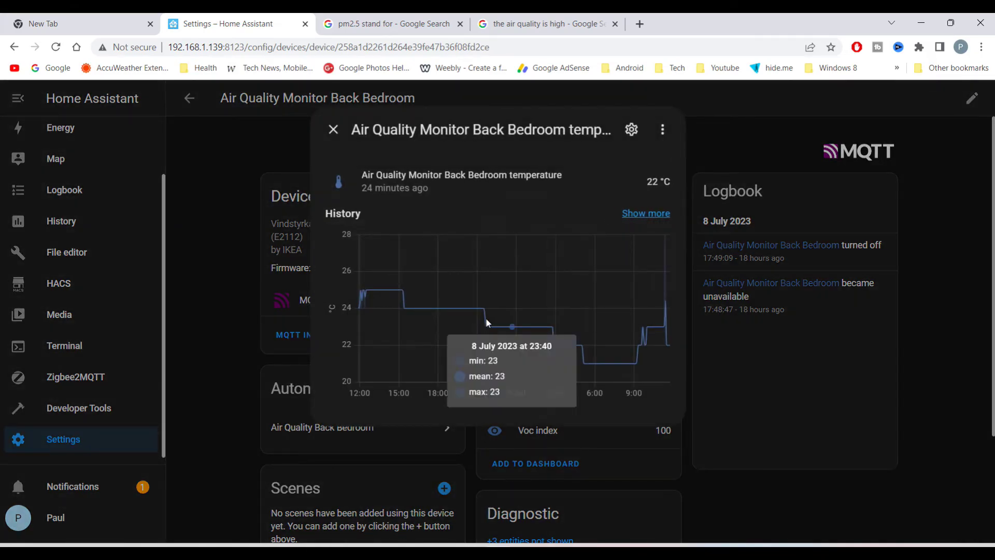
mouse_move(437, 307)
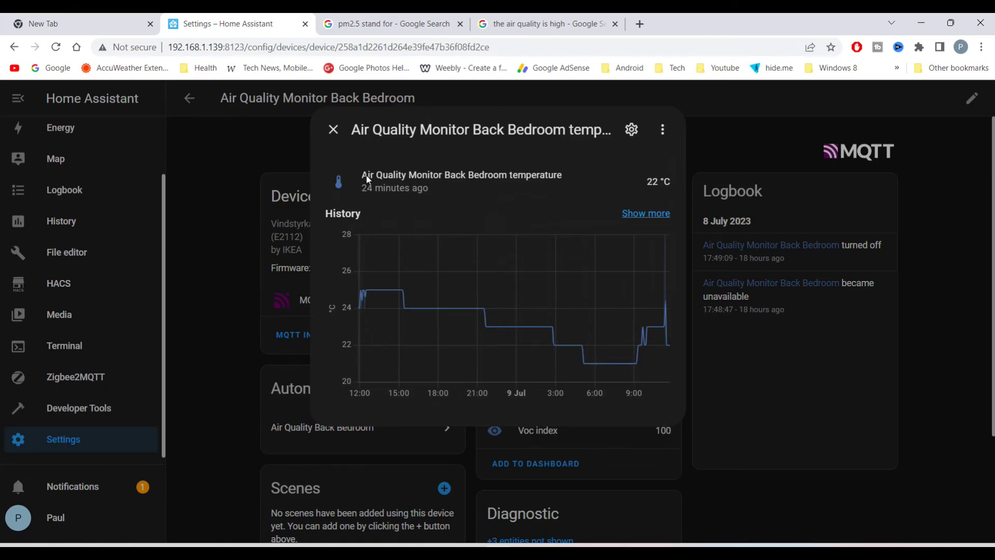
click(333, 129)
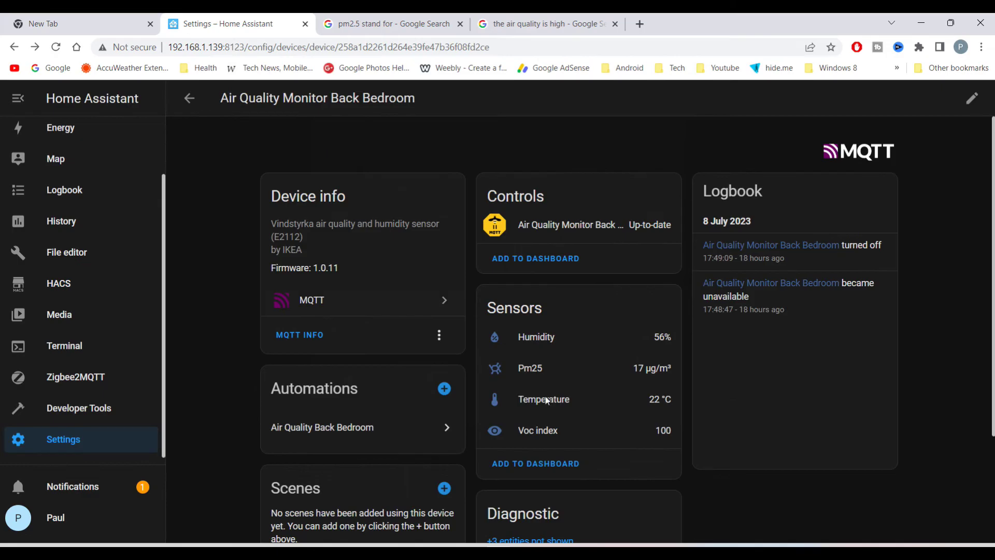
click(554, 435)
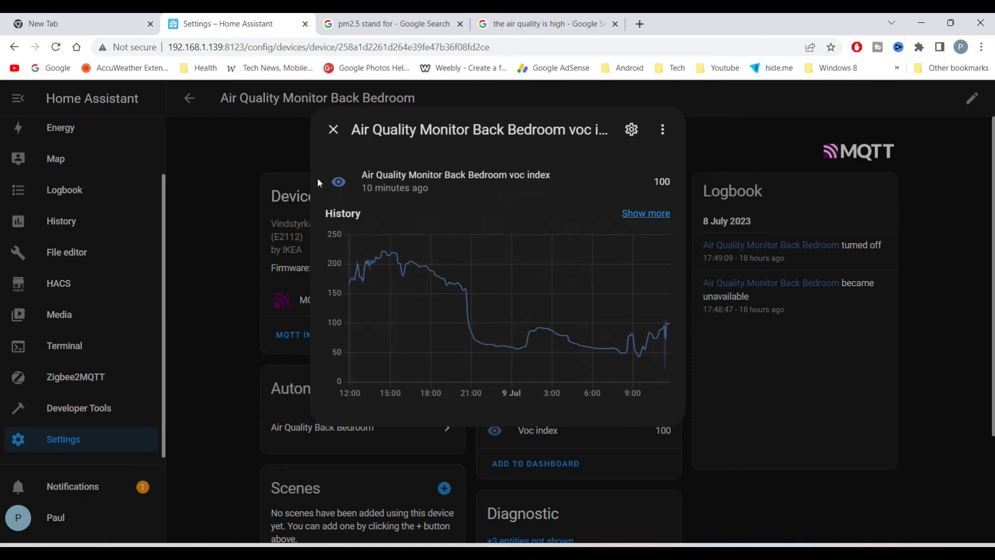
click(330, 132)
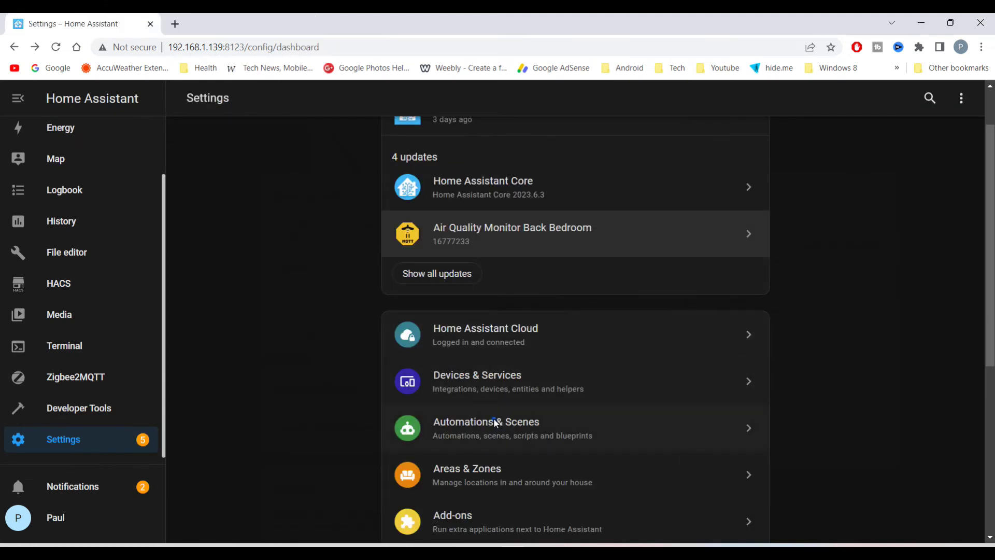
click(493, 418)
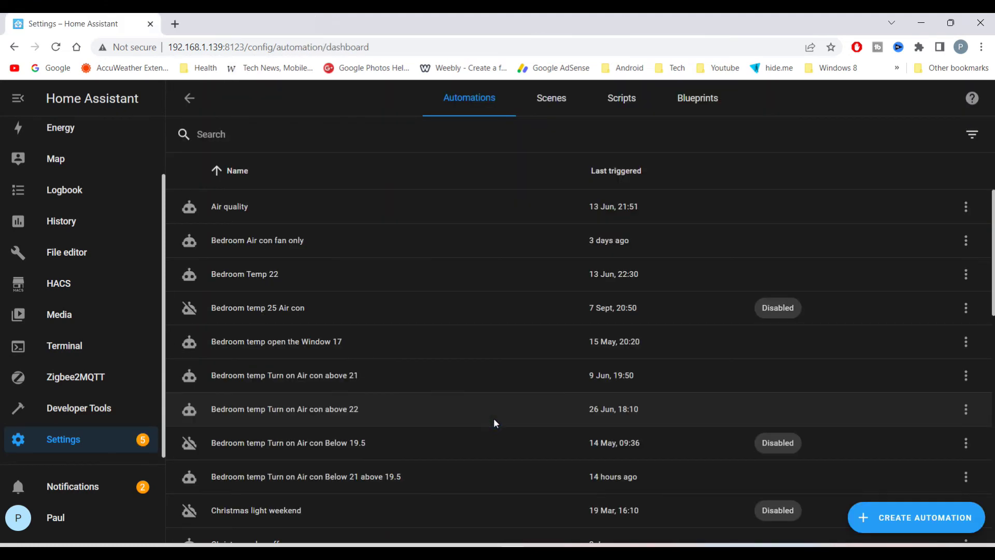
- Create a new automation with a device trigger on Air Quality Monitor Back Bedroom
click(926, 514)
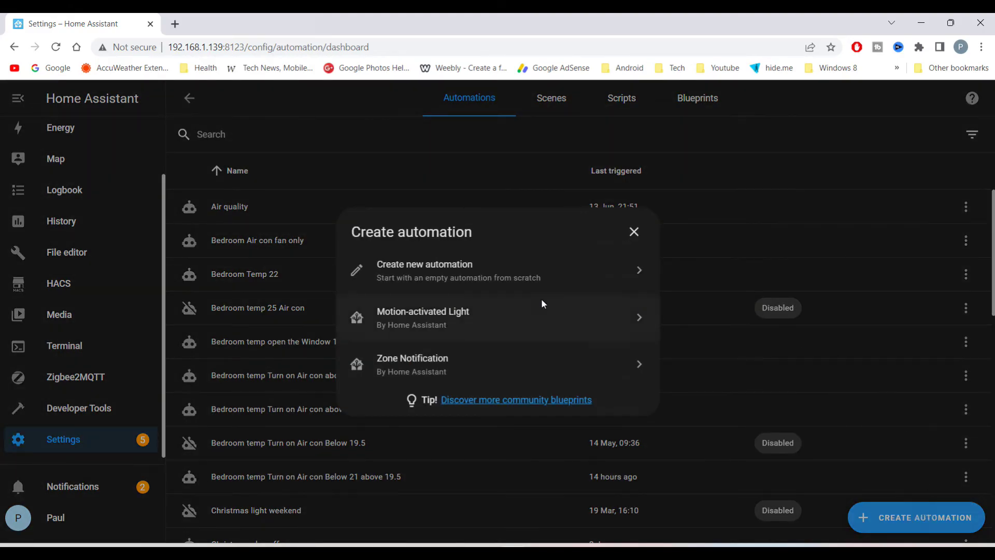
click(441, 279)
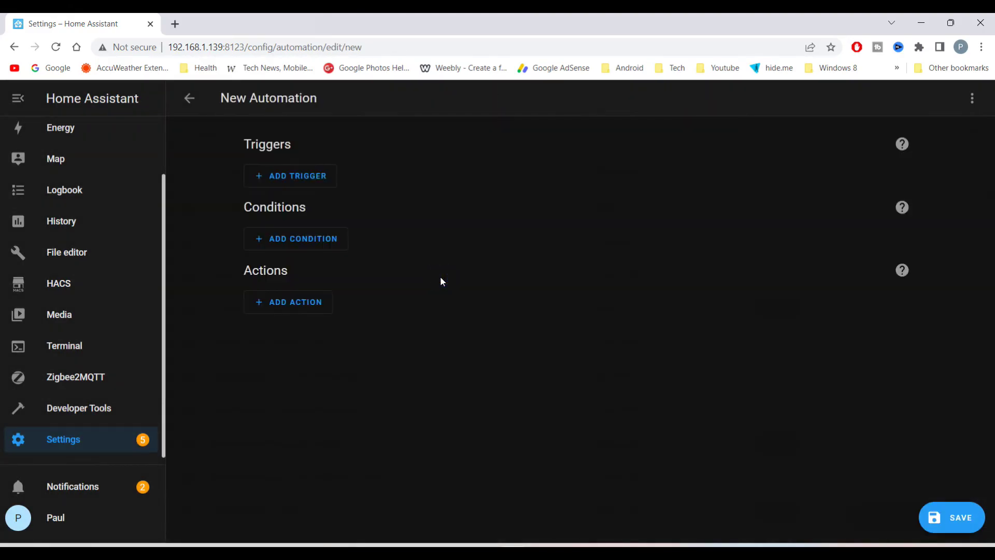
click(300, 176)
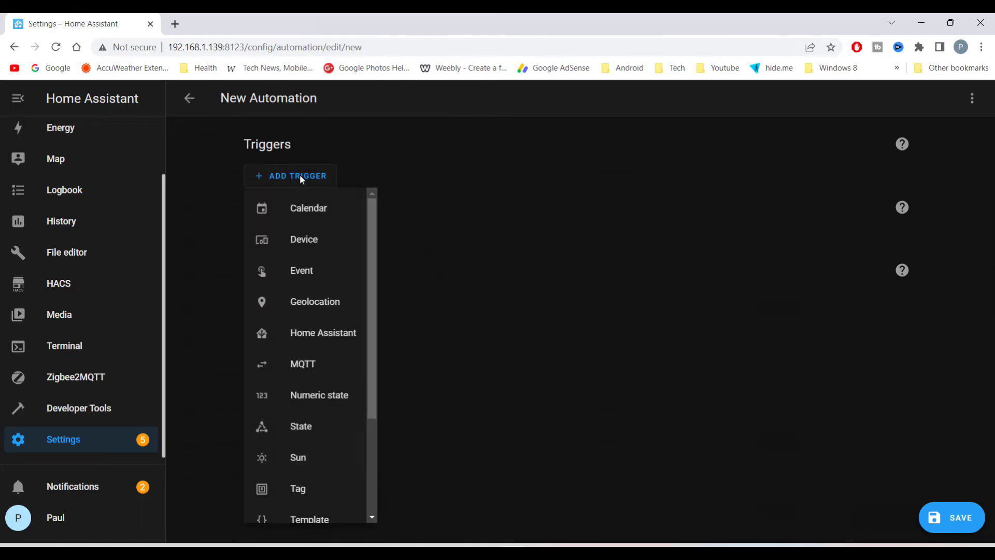
click(314, 239)
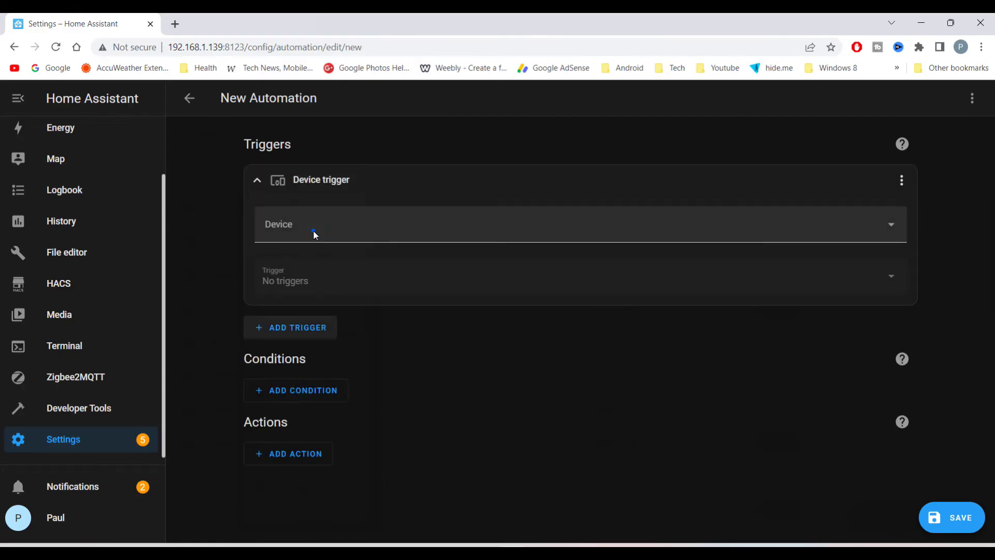
click(313, 229)
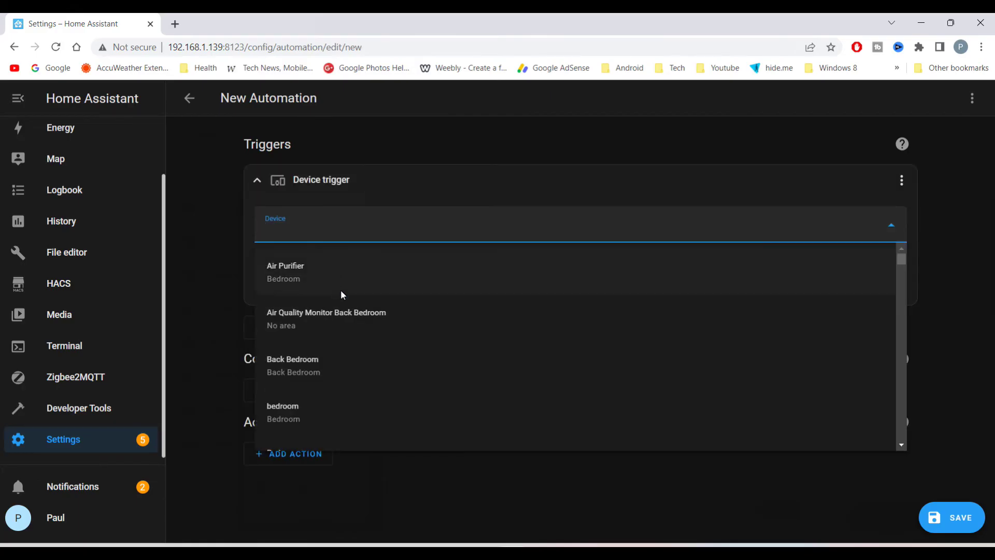
click(347, 314)
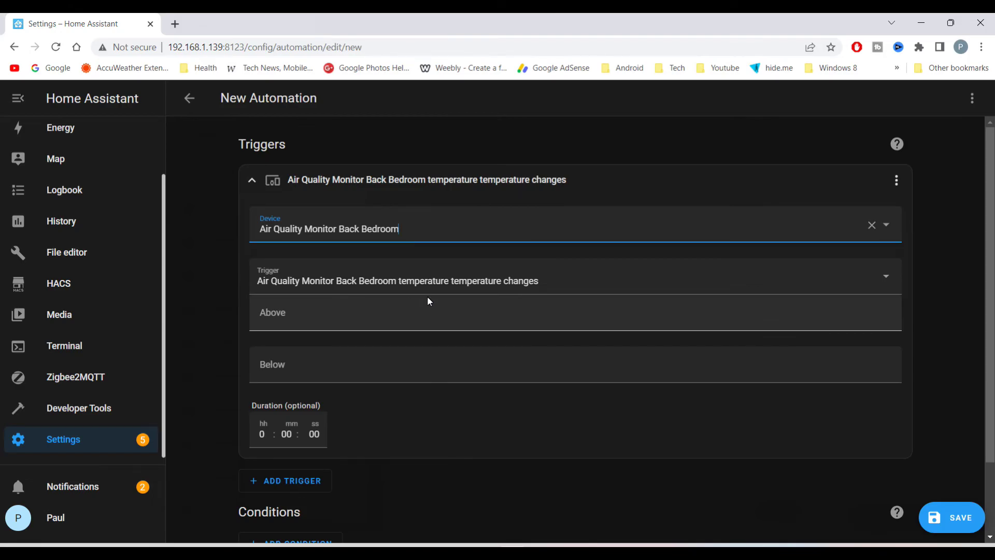
click(882, 279)
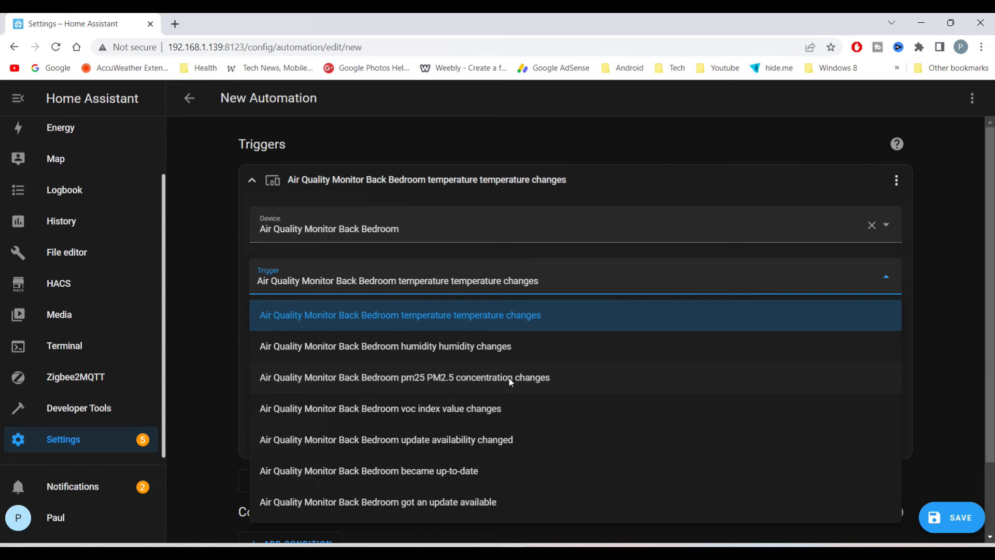
scroll(511, 382, down, 1)
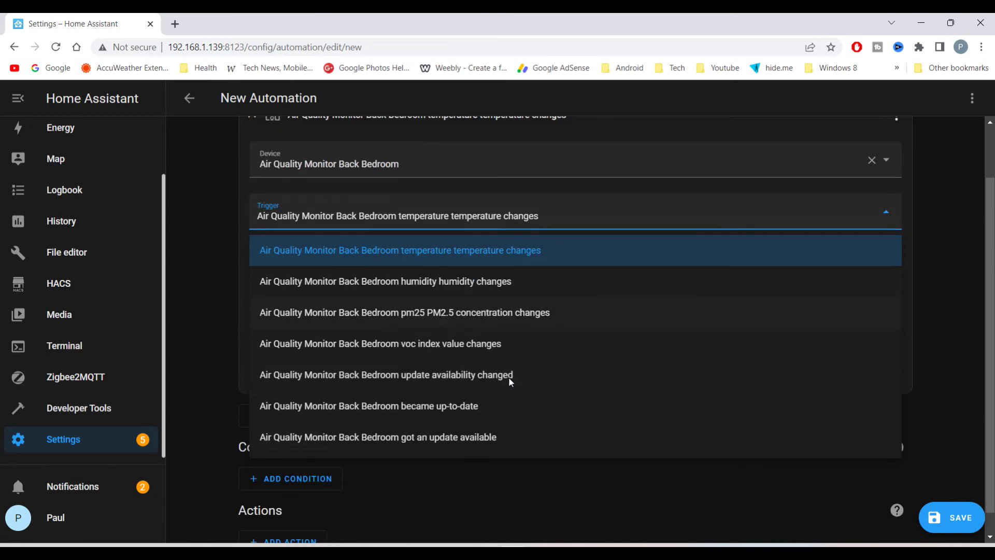
- Make the trigger fire when PM2.5 stays above 4 µg/m³ for 2 seconds
click(505, 314)
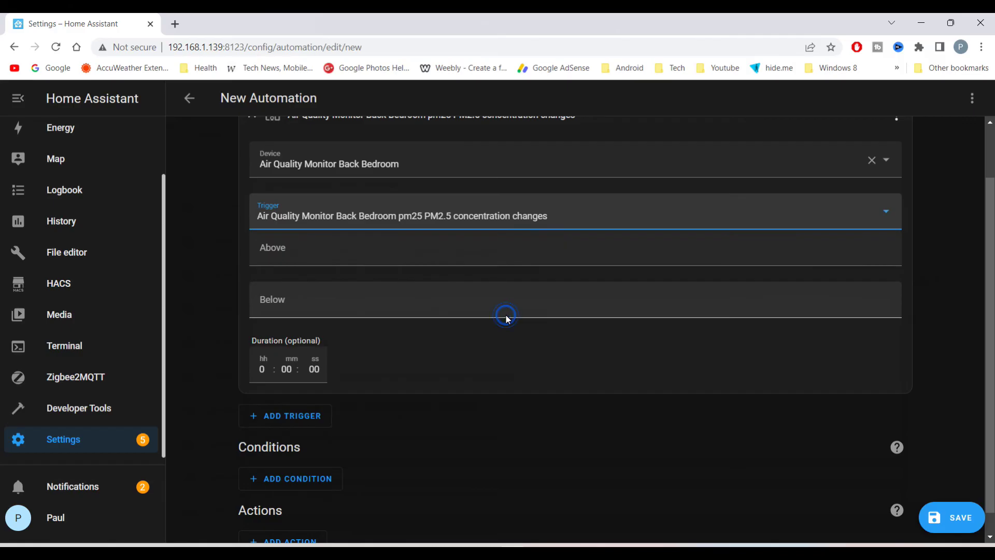
click(359, 250)
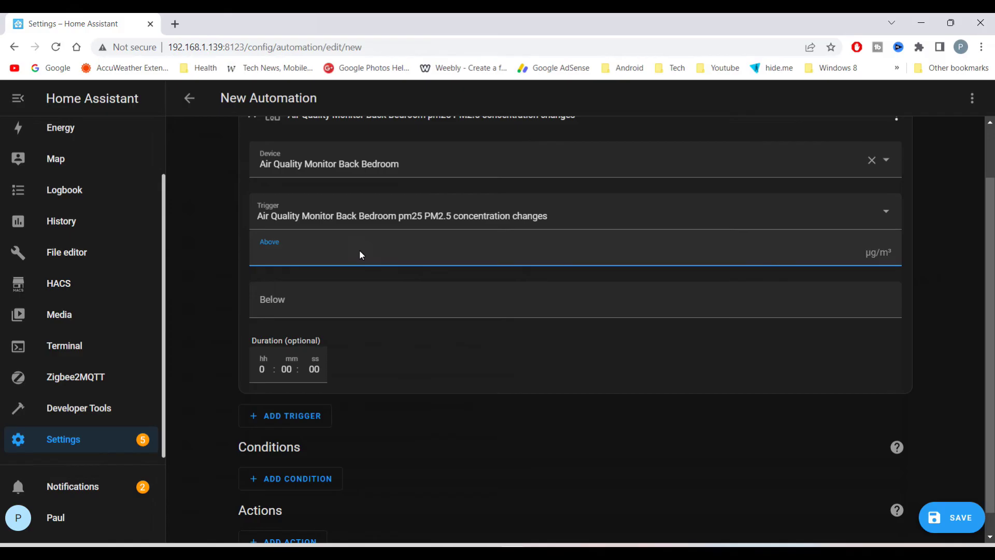
text(4)
click(313, 371)
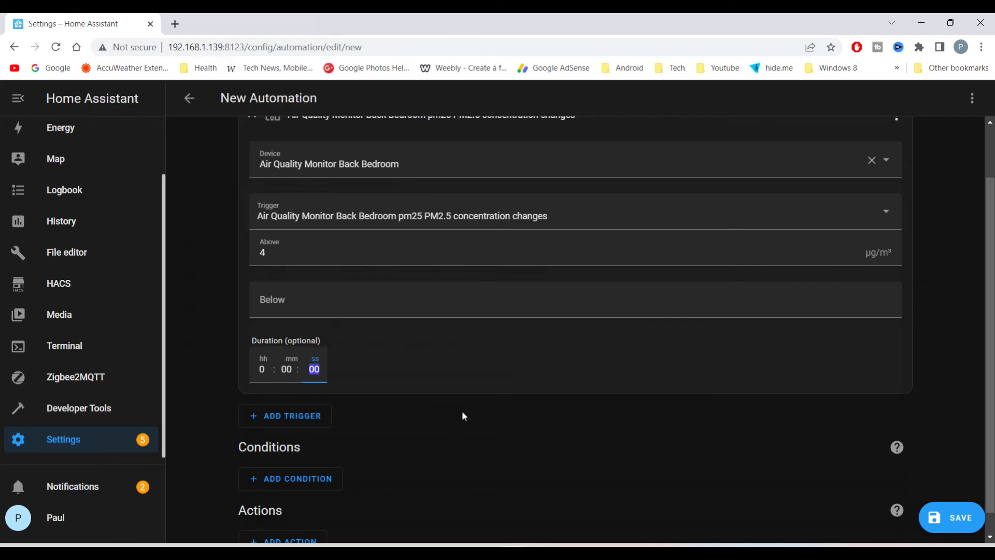
text(2)
scroll(463, 413, down, 1)
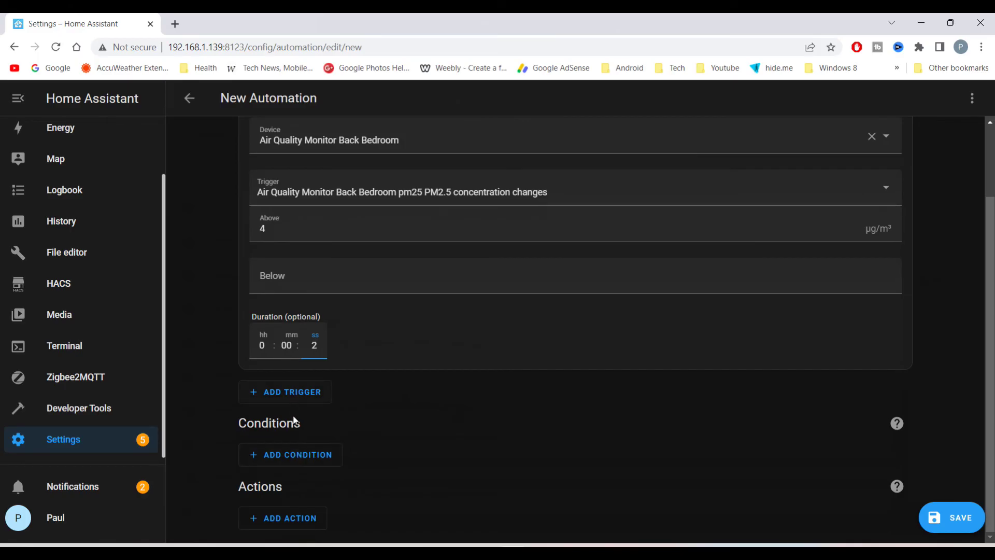
- Dismiss the condition and action type lists, ending with the condition-type menu shown
click(293, 454)
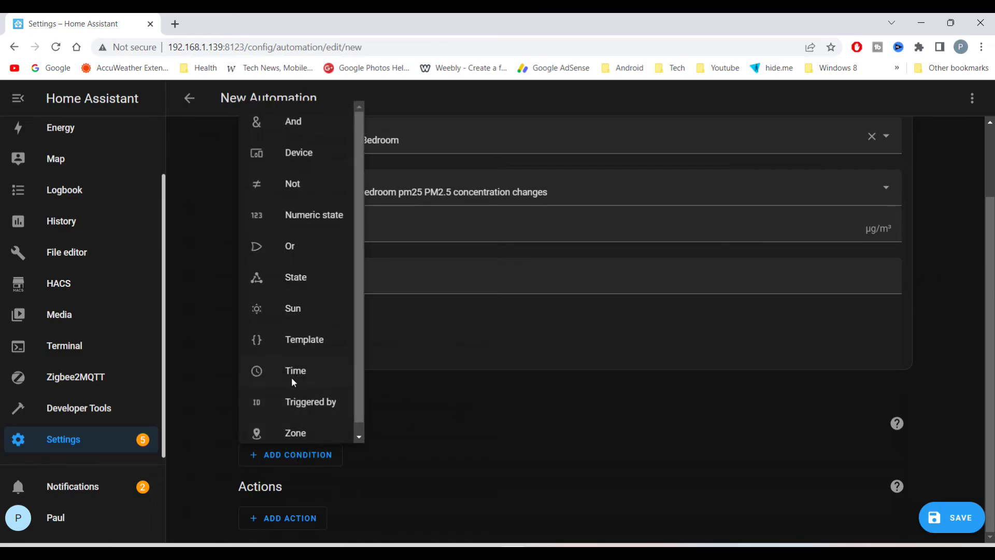
scroll(301, 372, down, 1)
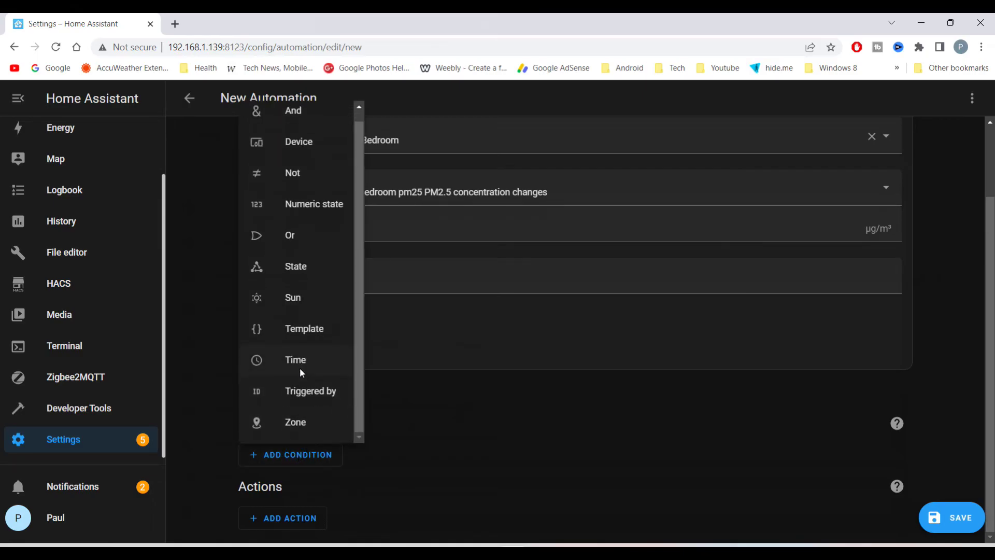
click(422, 385)
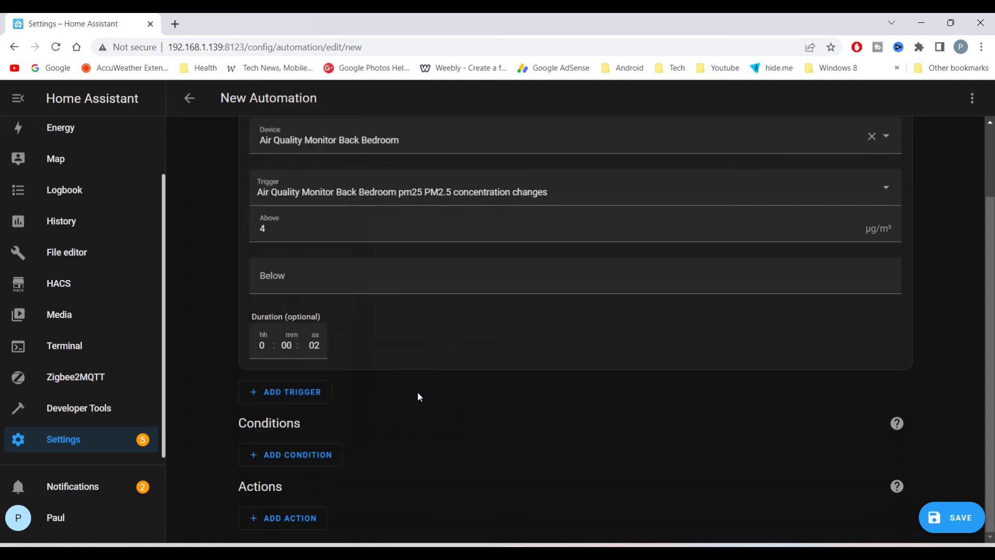
click(279, 518)
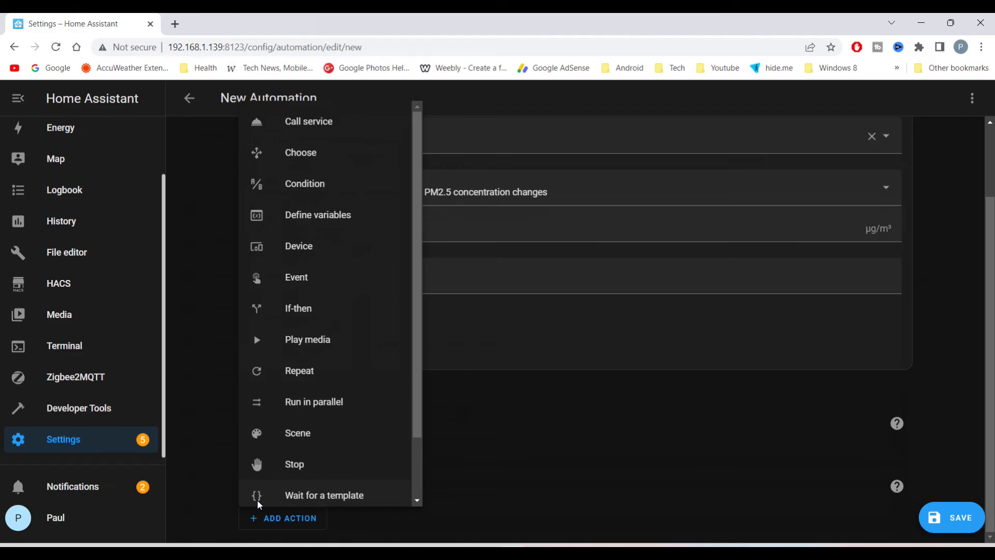
click(176, 261)
click(259, 284)
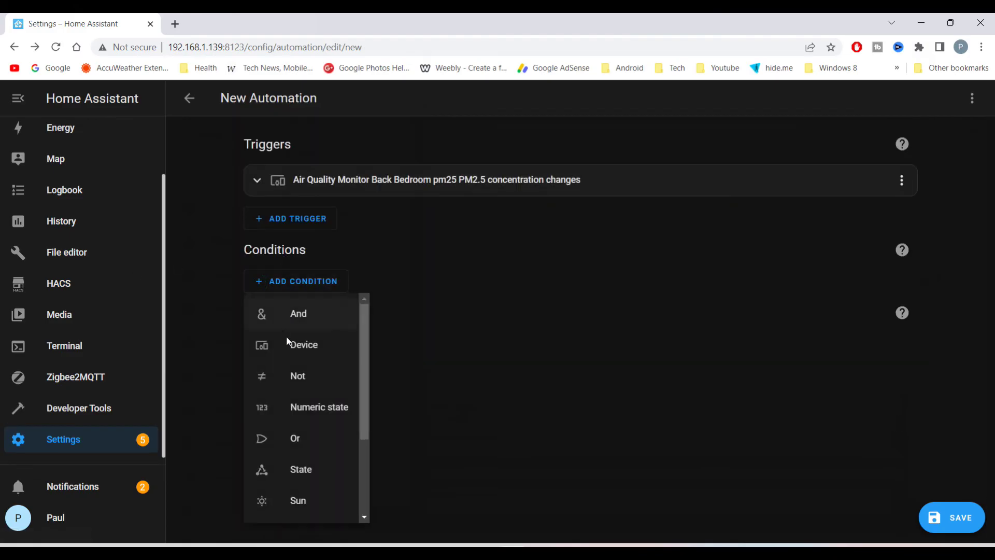
- Add a Time condition with After 9:00 and Before 23:30
scroll(310, 378, down, 3)
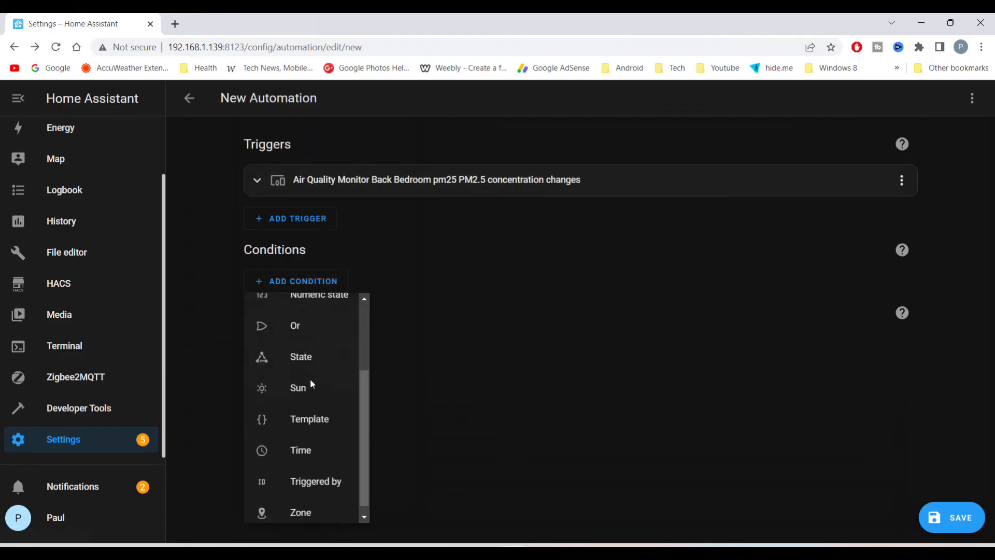
click(320, 439)
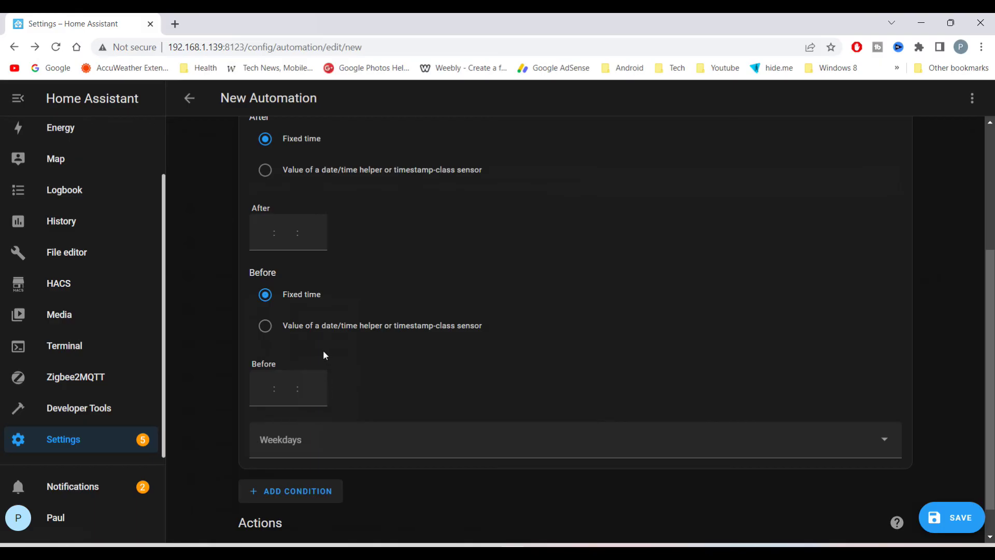
scroll(373, 339, down, 1)
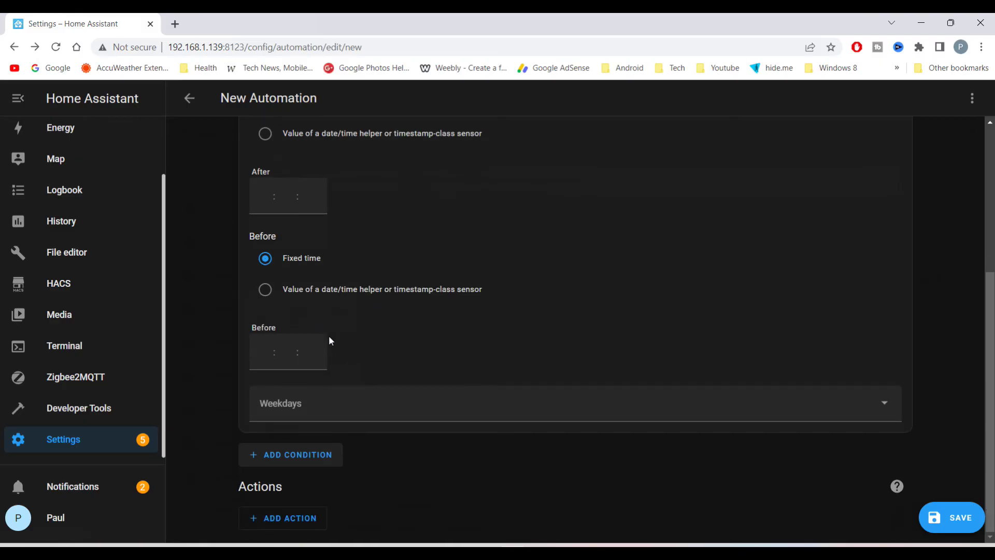
scroll(261, 351, up, 3)
click(257, 325)
text(9)
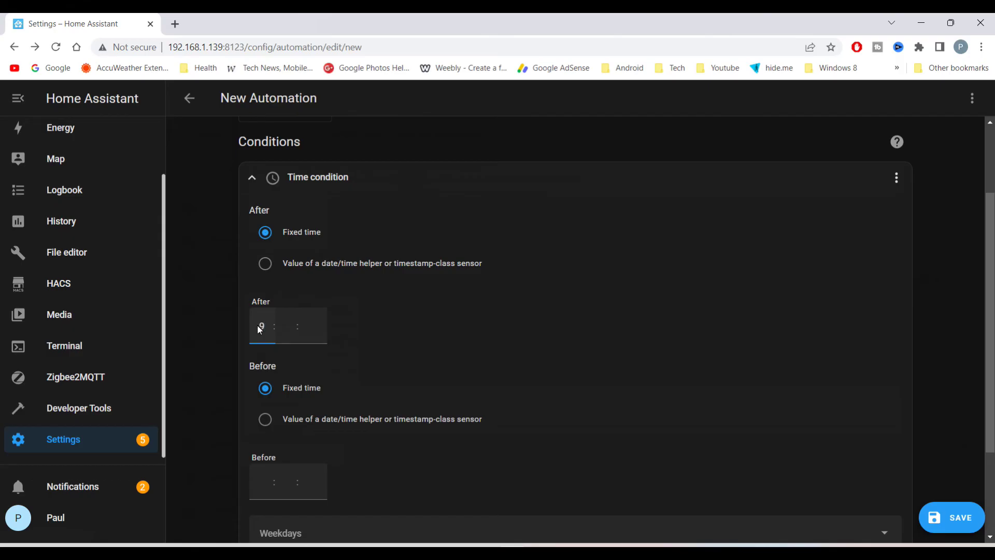
key(Tab)
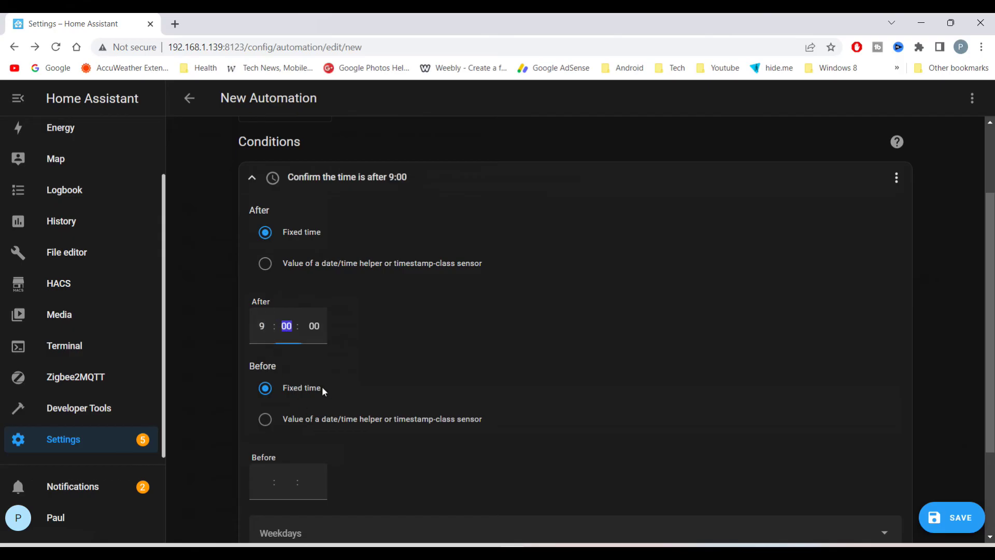
scroll(347, 371, down, 3)
click(261, 353)
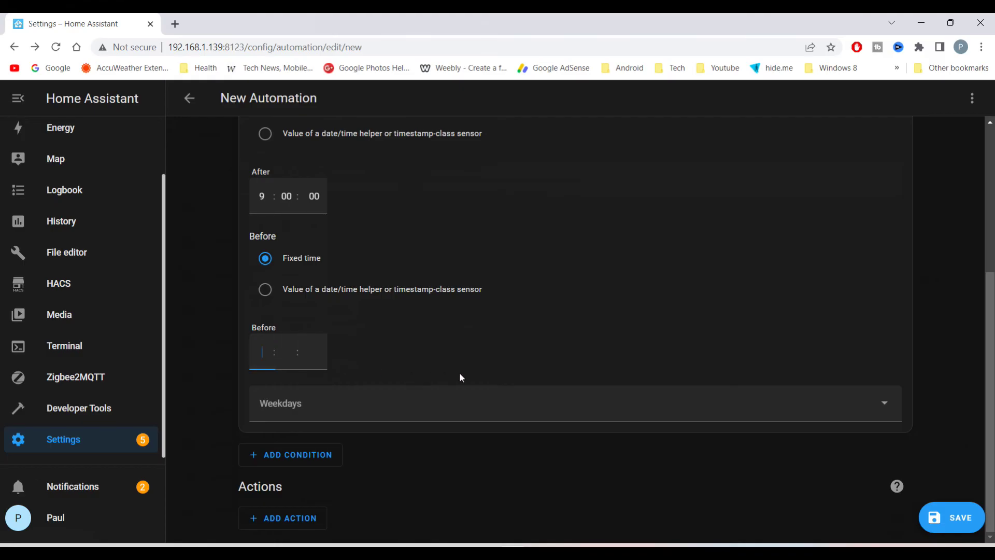
text(23 : 30 : 00)
- Limit the time condition to all seven weekdays, Monday through Sunday
click(341, 400)
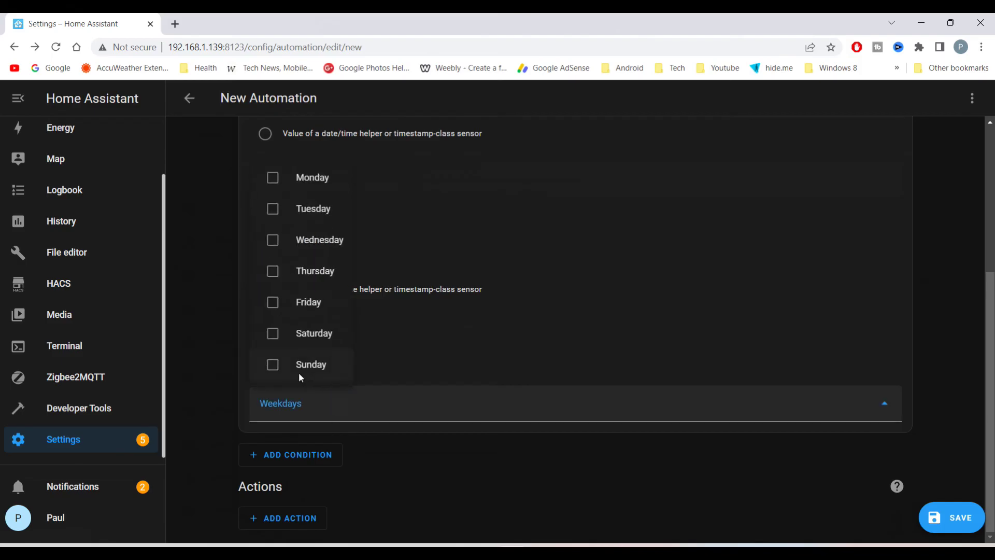
click(273, 364)
click(273, 333)
click(274, 302)
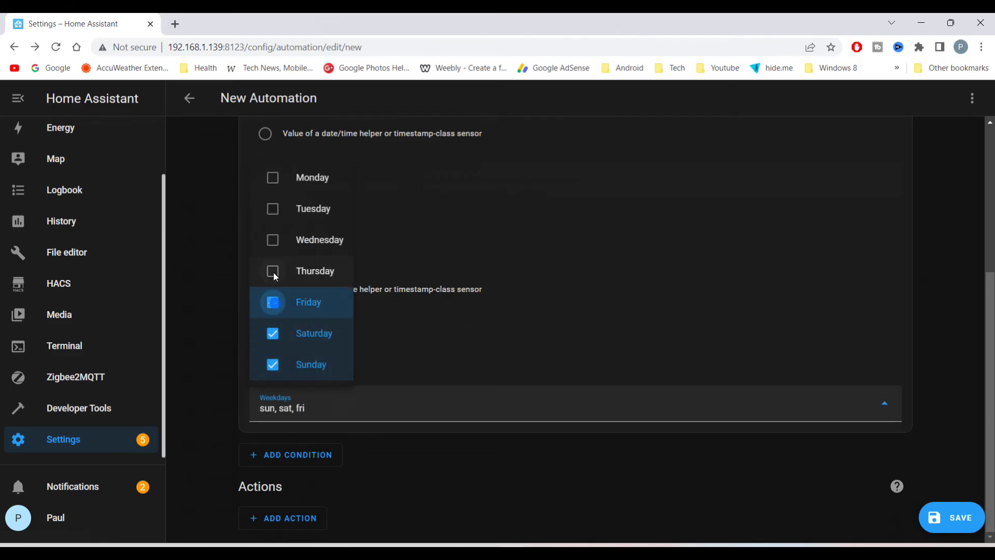
click(274, 271)
click(273, 240)
click(273, 209)
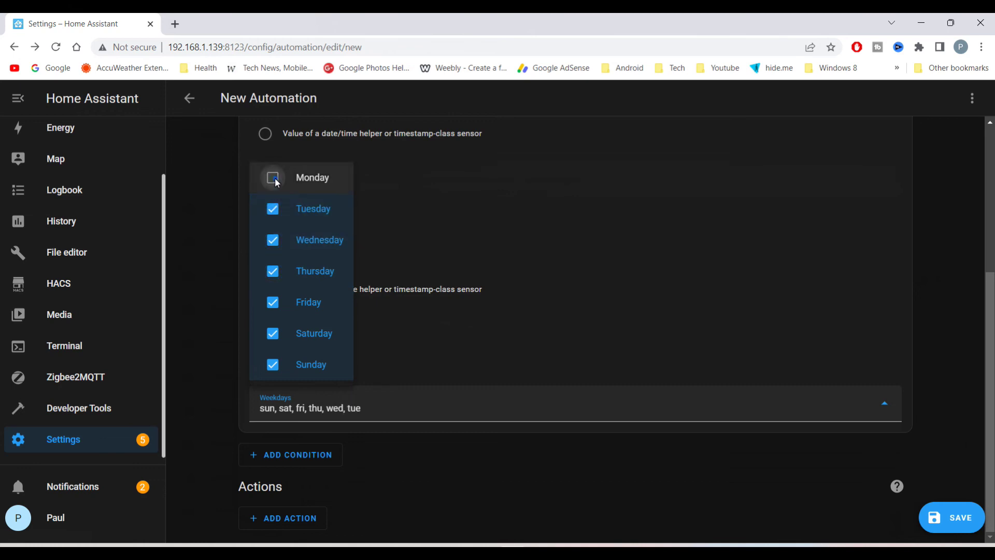
click(273, 178)
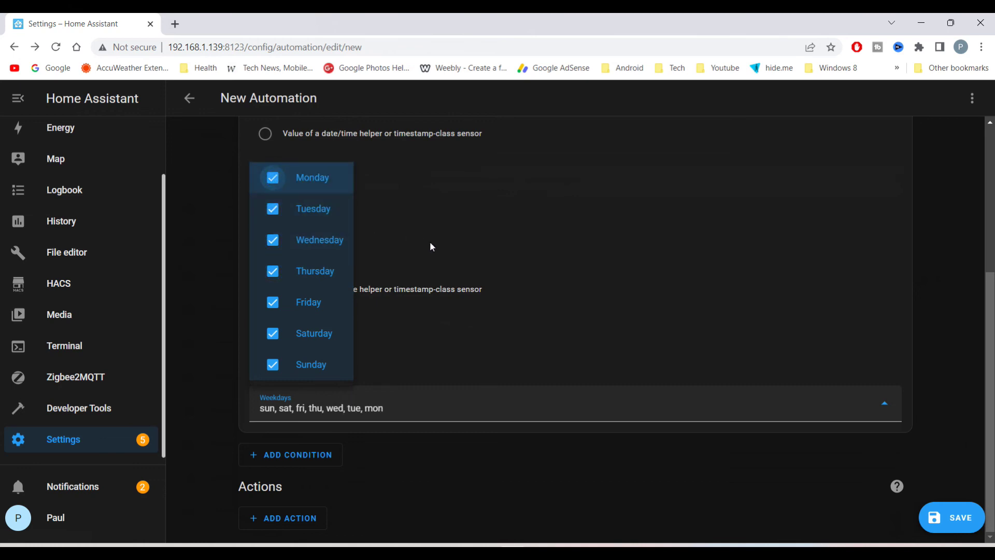
scroll(430, 241, up, 1)
click(584, 377)
scroll(584, 378, down, 1)
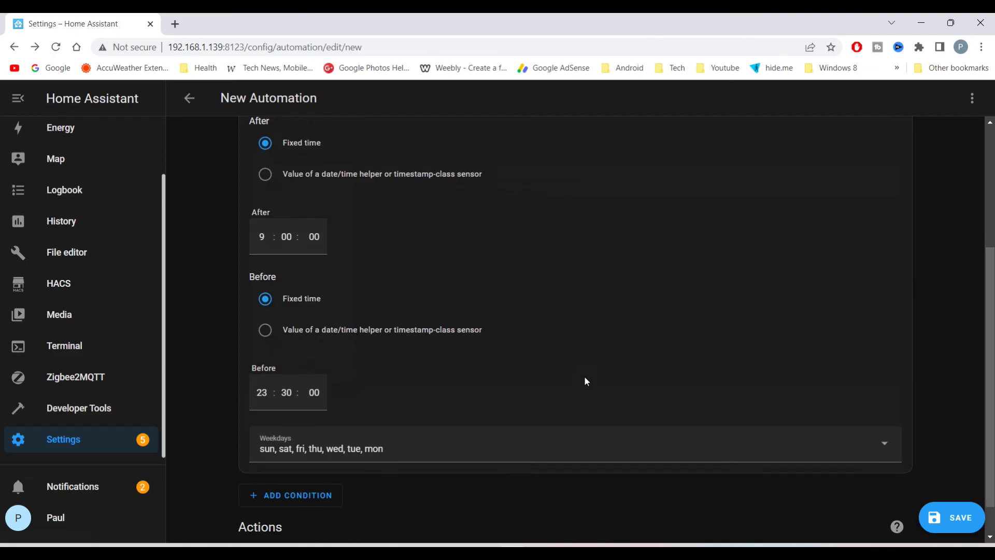
click(261, 515)
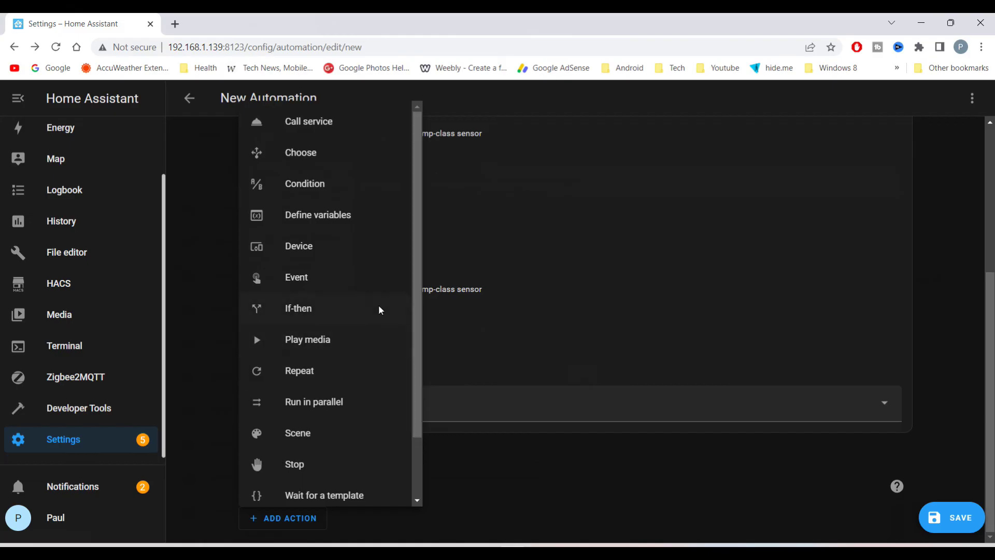
- Add a call-service action using the Echo Dot 'Notifications: Send a notification via' service
click(308, 125)
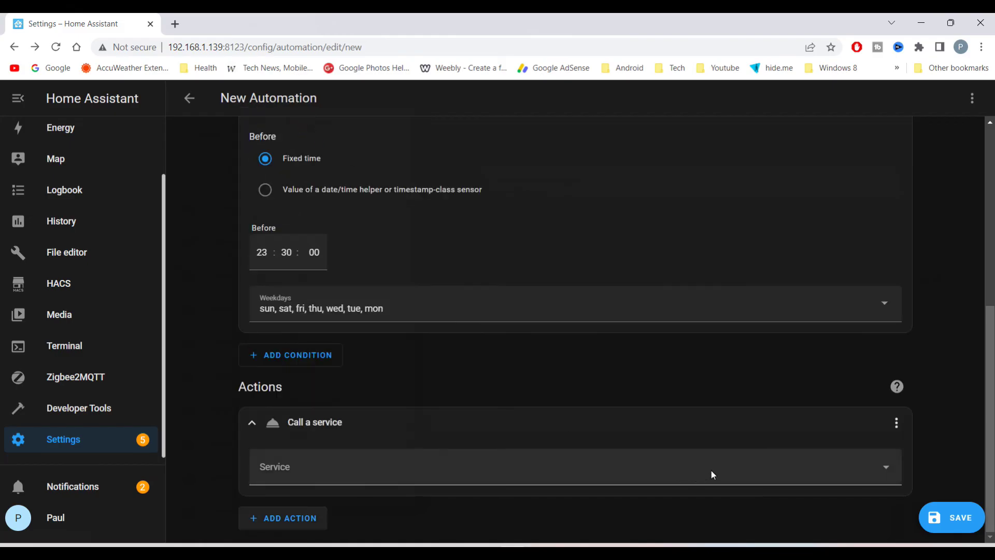
click(885, 465)
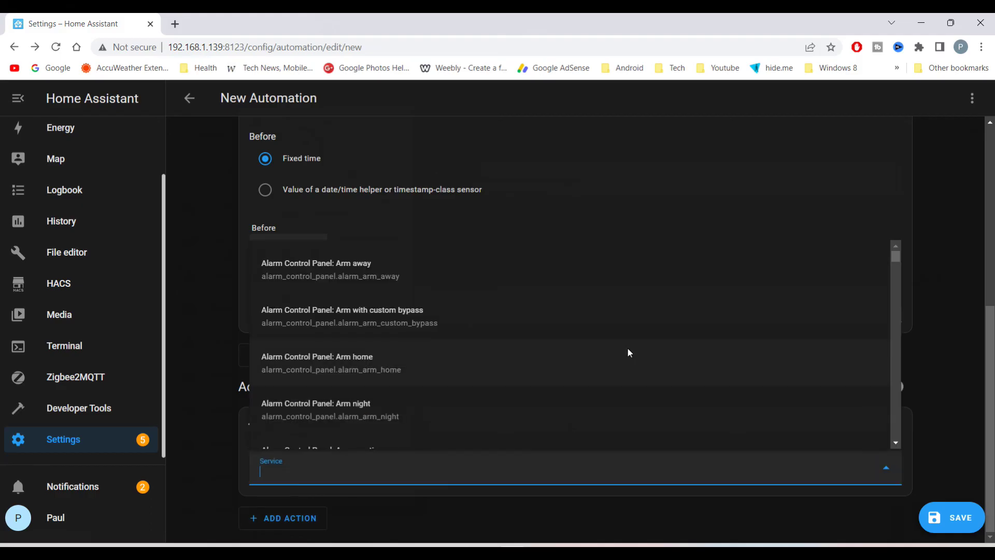
text(ale)
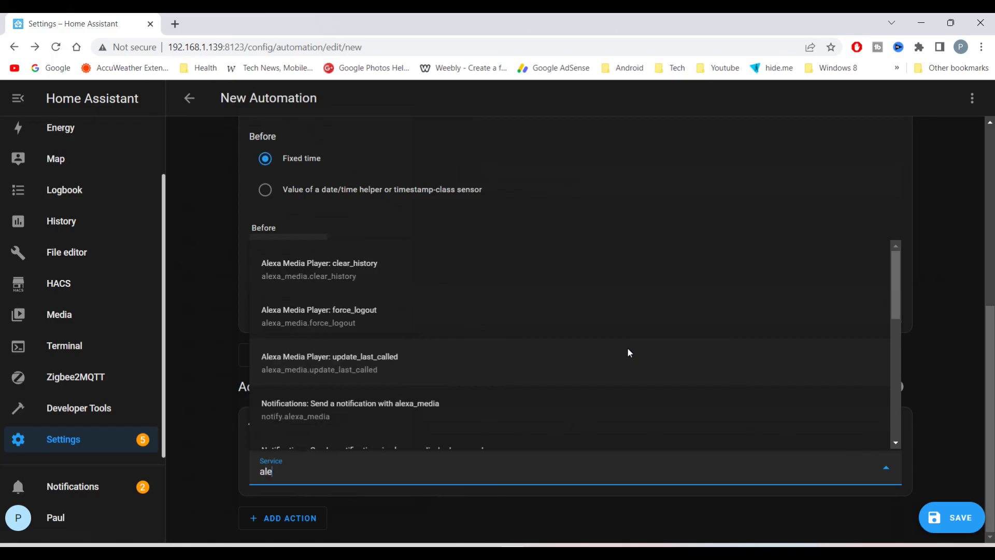
text(x)
scroll(455, 275, down, 5)
click(454, 275)
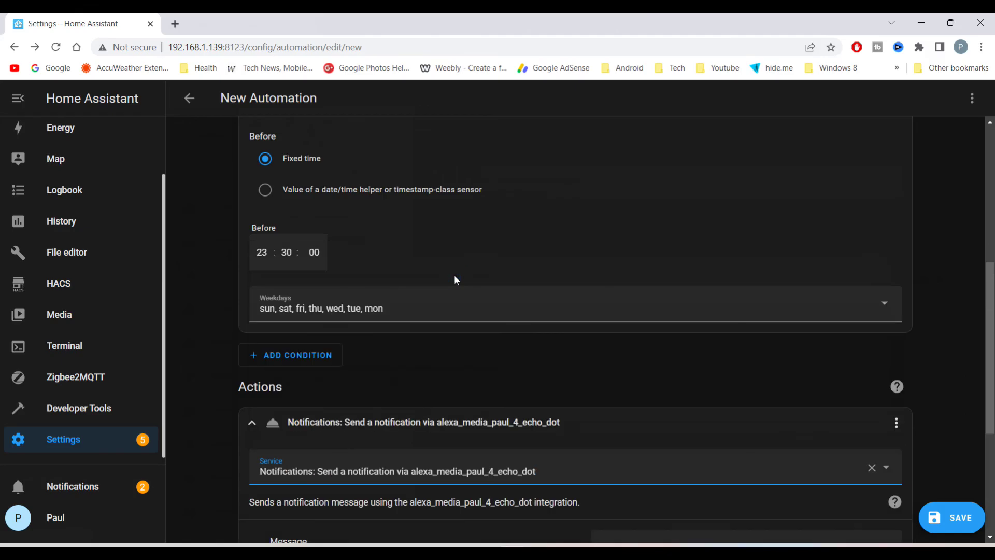
scroll(575, 333, down, 5)
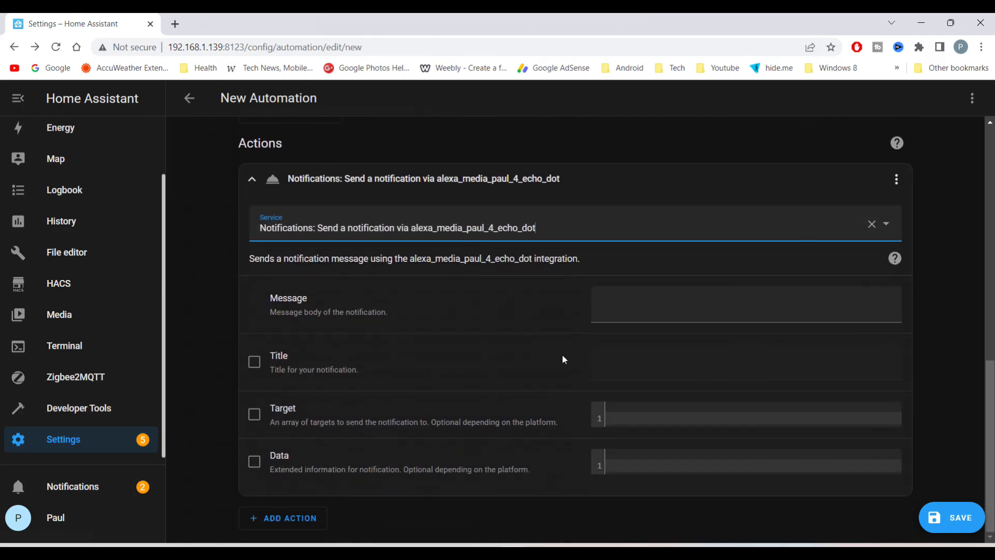
- Enable the action's Data option and set it to 'type: tts'
click(257, 462)
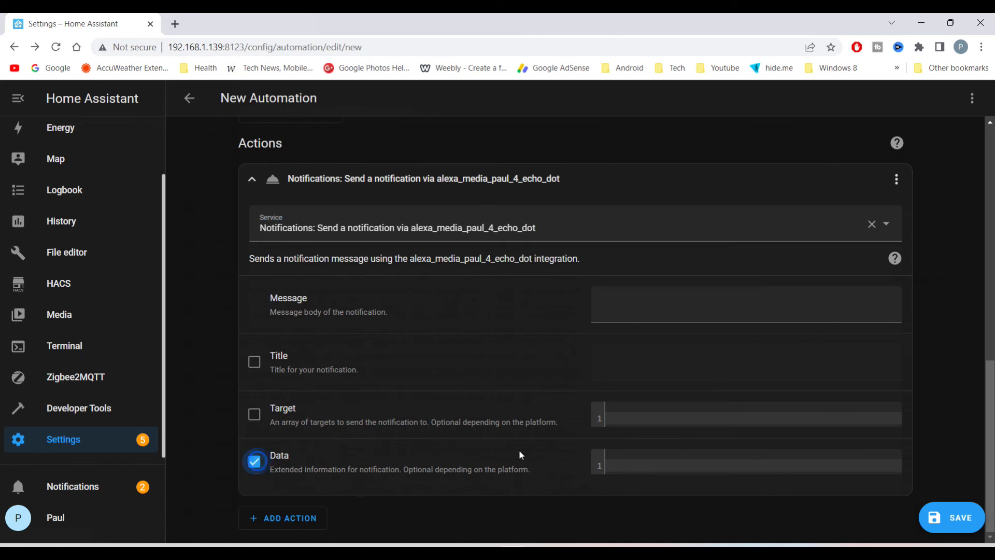
click(624, 469)
text(type: t)
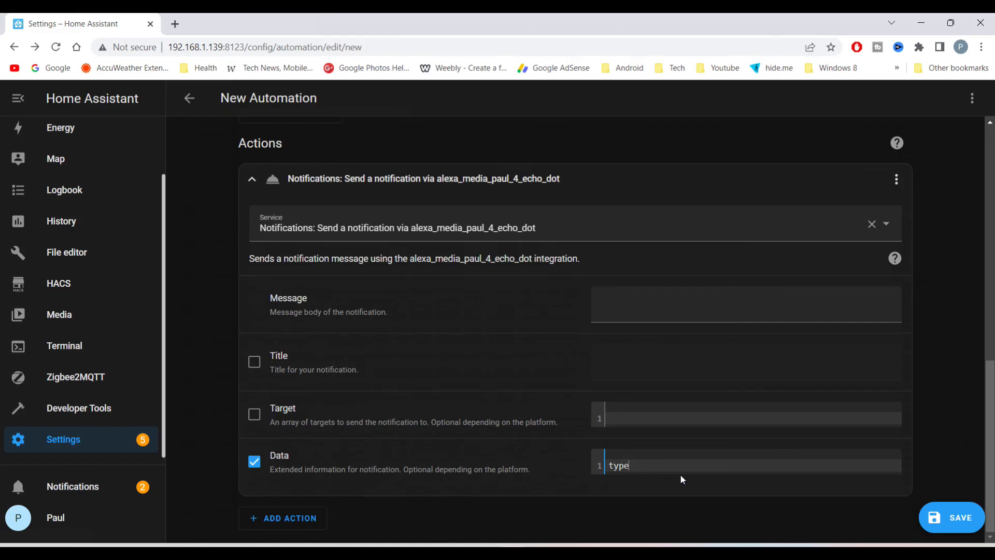
text(ts)
- Set the message to 'Check The Back Bedroom Window, Air Quality has Changed.' and save as 'Air Quality Back Bedroom'
click(641, 313)
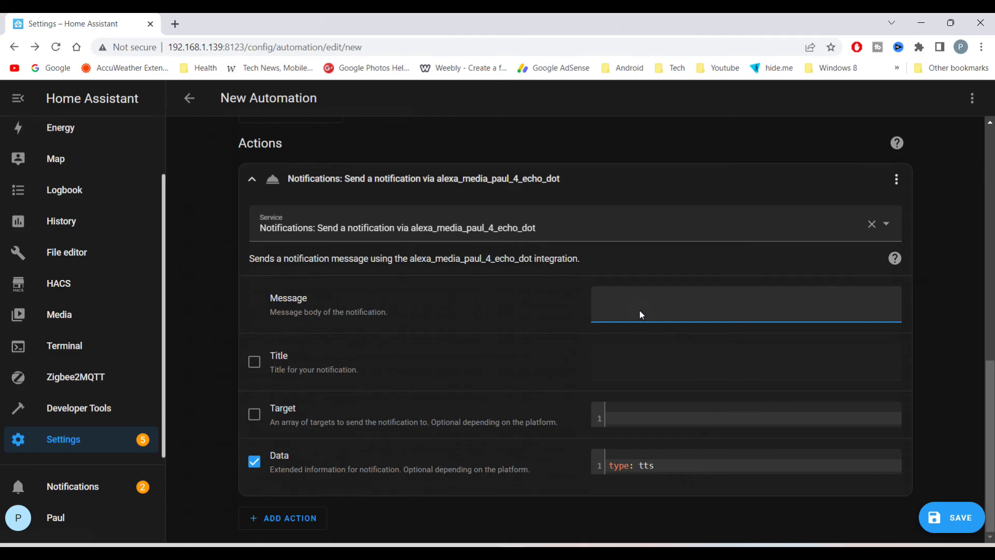
text(Check The Back Bedroom Window, Air Quality has Changed.)
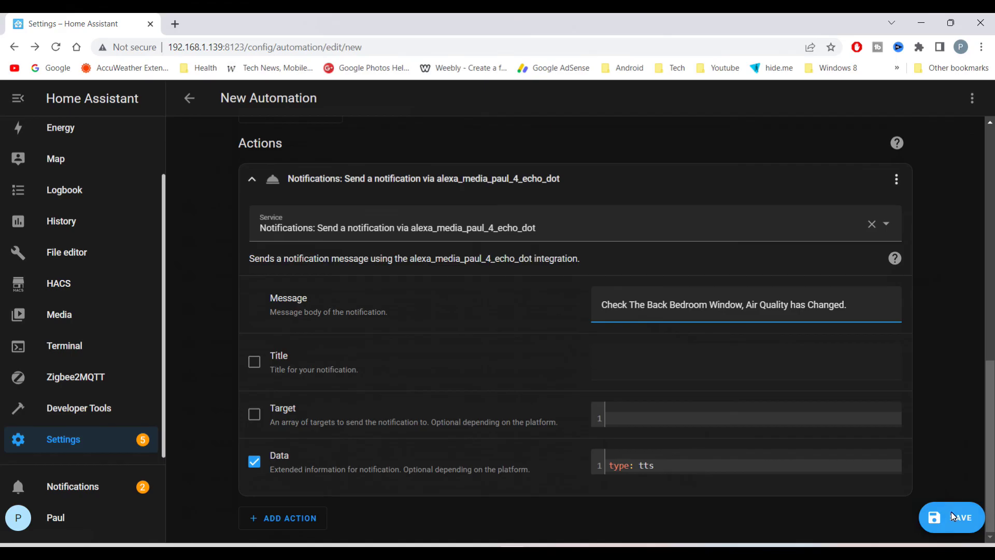
click(952, 516)
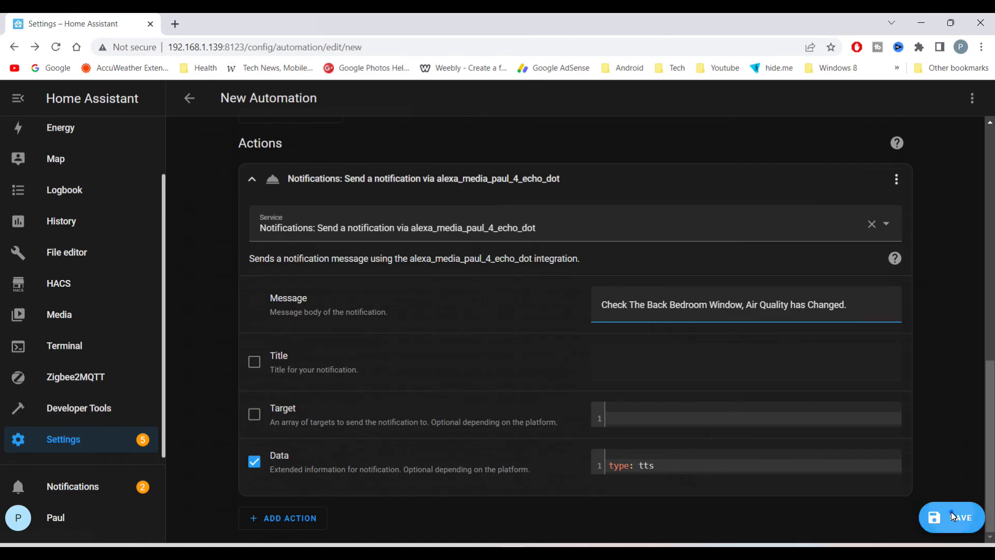
text(oom)
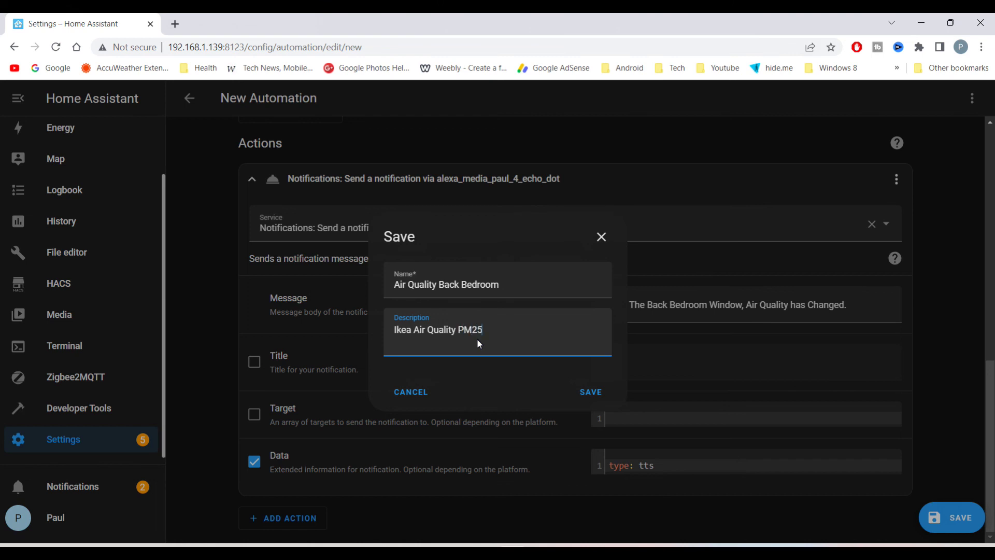
- Confirm the save with description 'Ikea Air Quality PM25' and run the automation once to test it
click(590, 392)
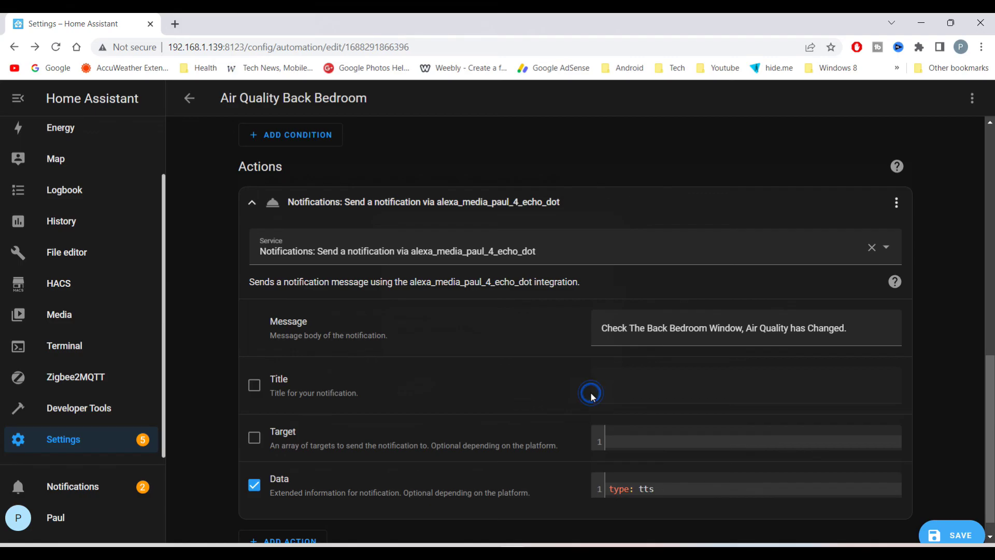
click(972, 98)
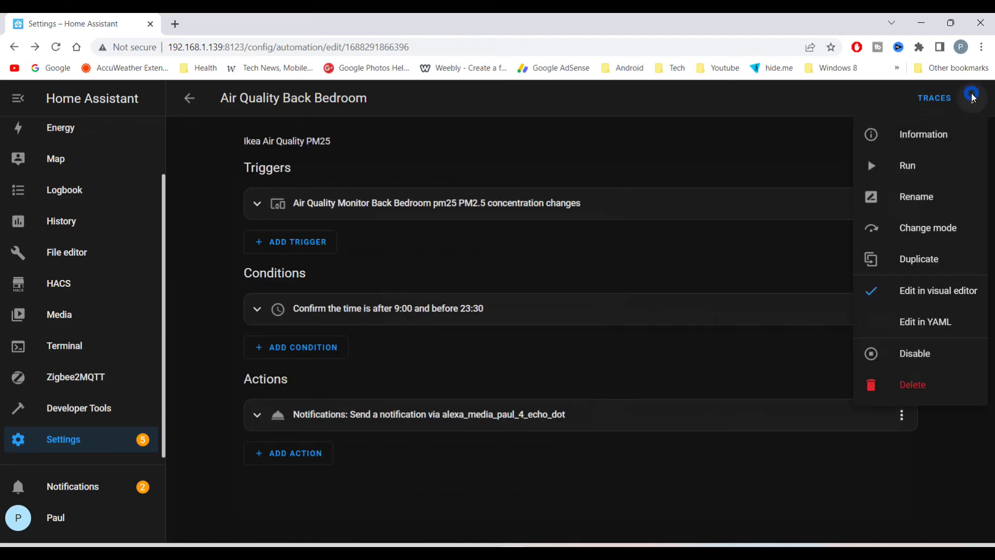
click(922, 163)
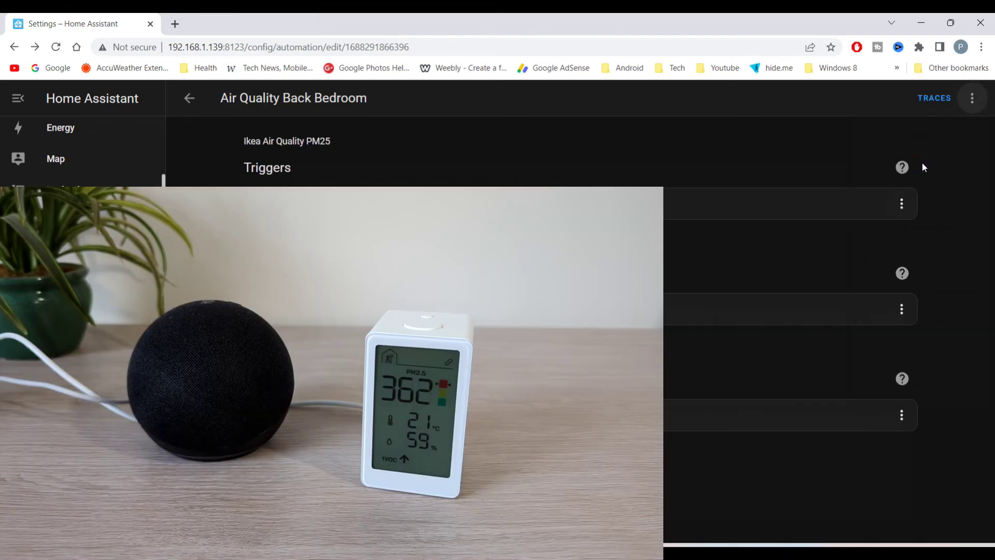